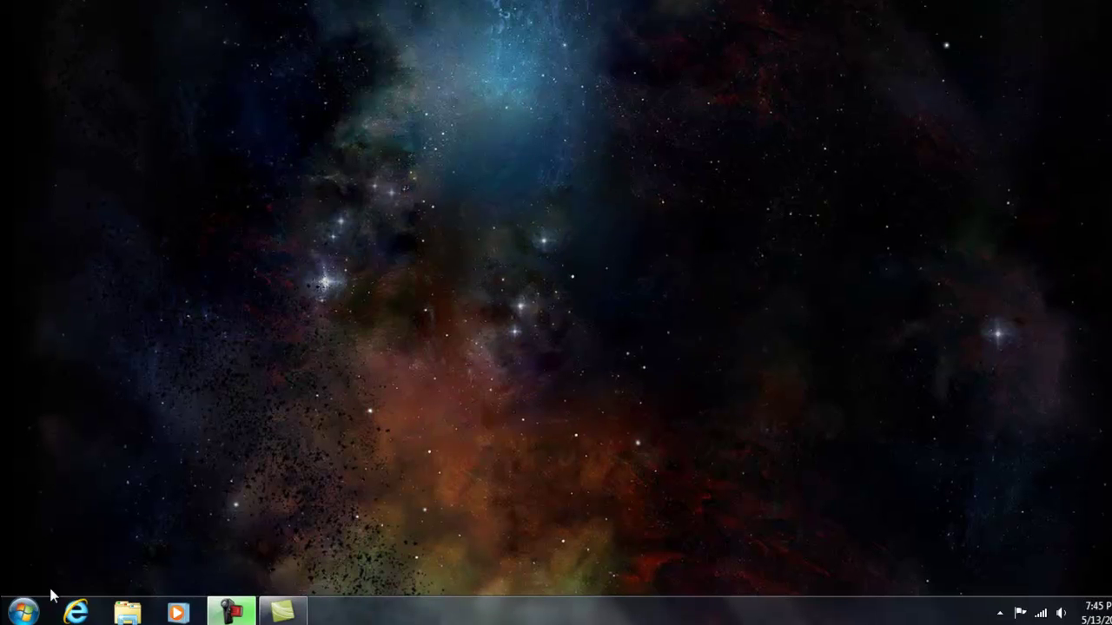
Search the system for "device manager" and open Device Manager
{"action": "left_click", "coordinate": [23, 608]}
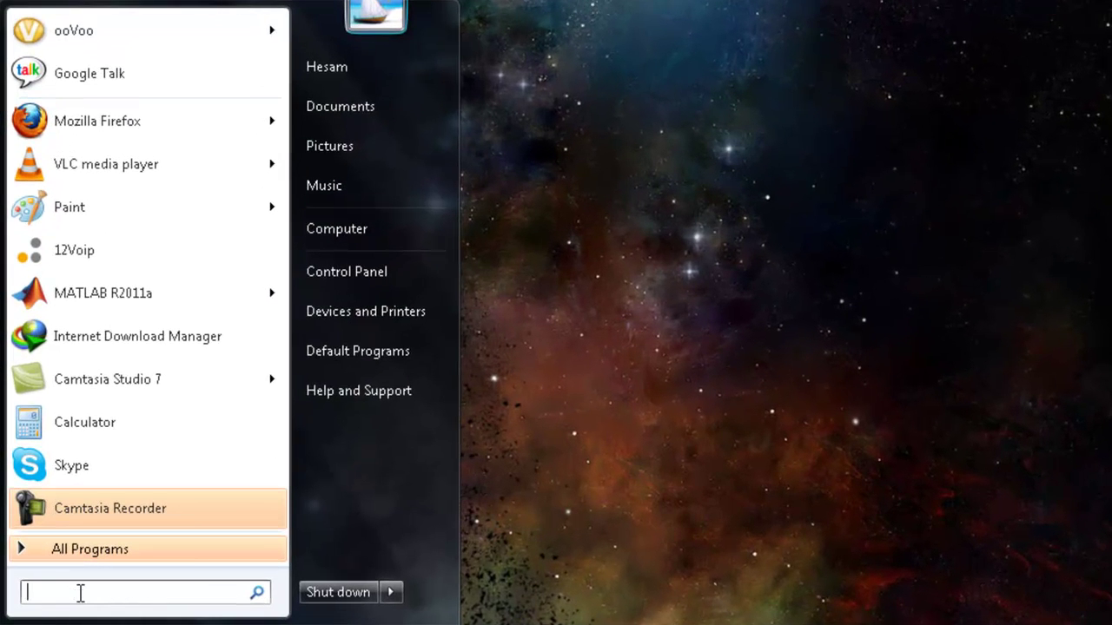
{"action": "type", "text": "device mana"}
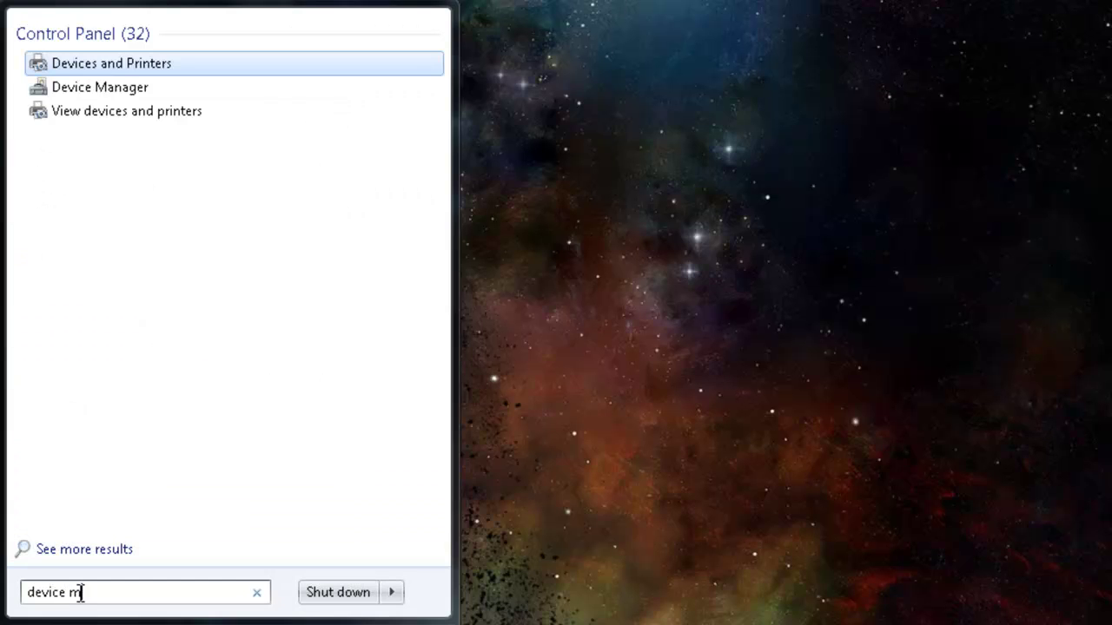
{"action": "type", "text": "ger"}
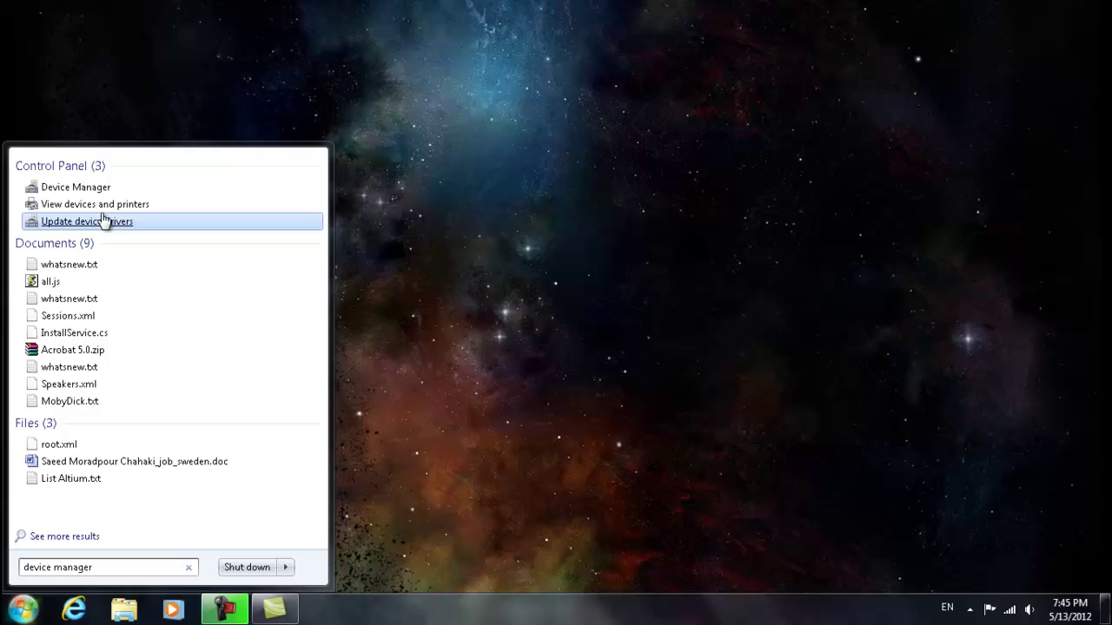
{"action": "left_click", "coordinate": [92, 194]}
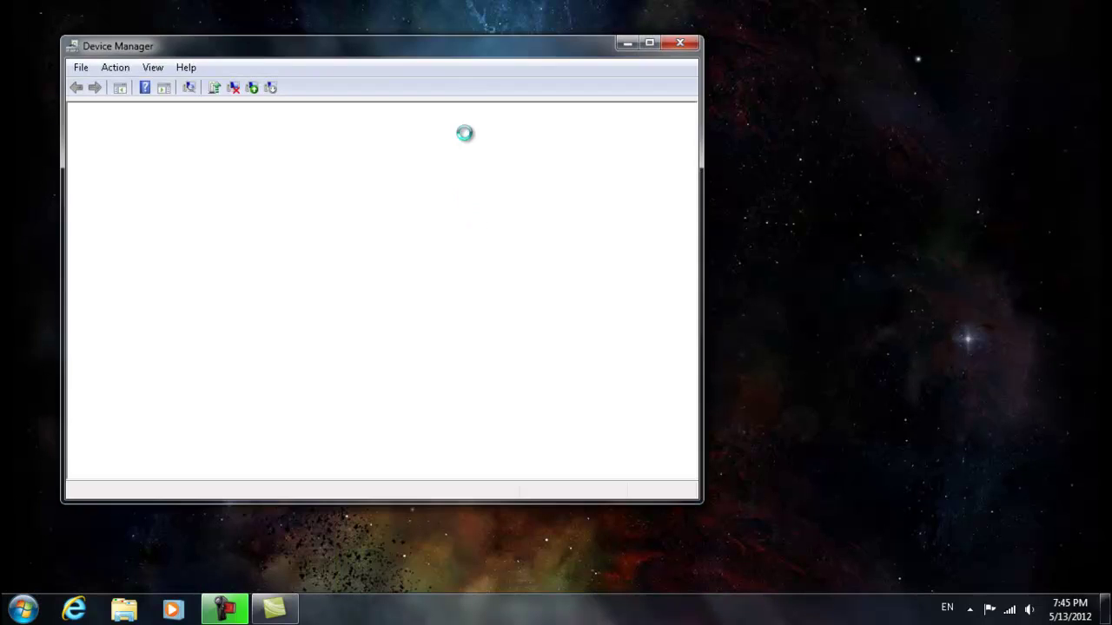
{"action": "left_click_drag", "start_coordinate": [440, 55], "coordinate": [486, 67]}
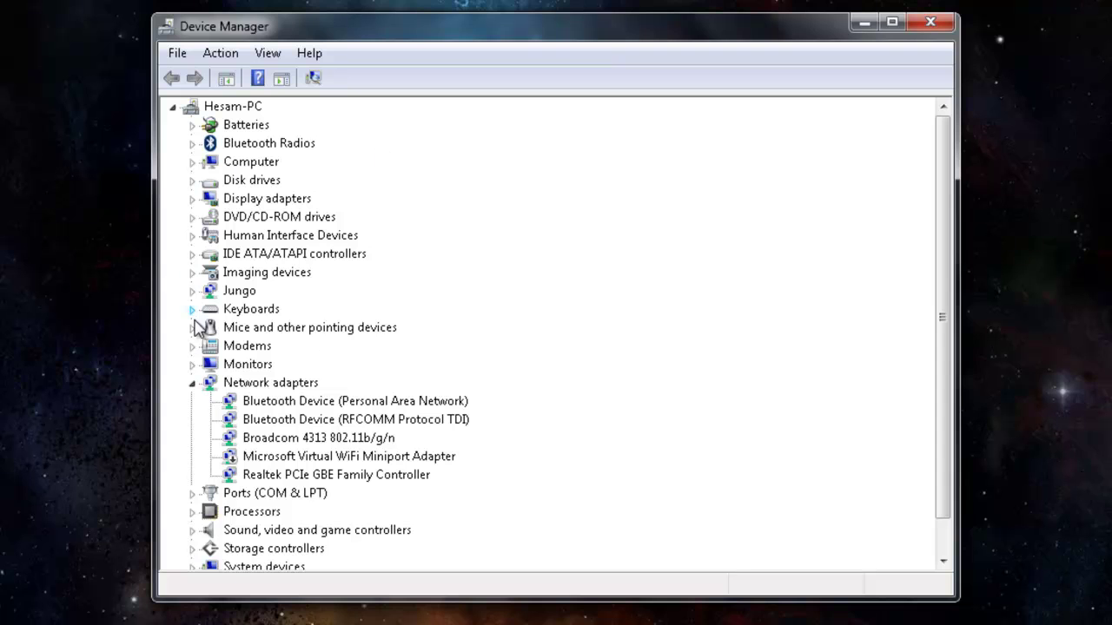
Collapse the network adapters, expand the modems and show the advanced properties of the SAMSUNG Mobile Modem
{"action": "left_click", "coordinate": [193, 382]}
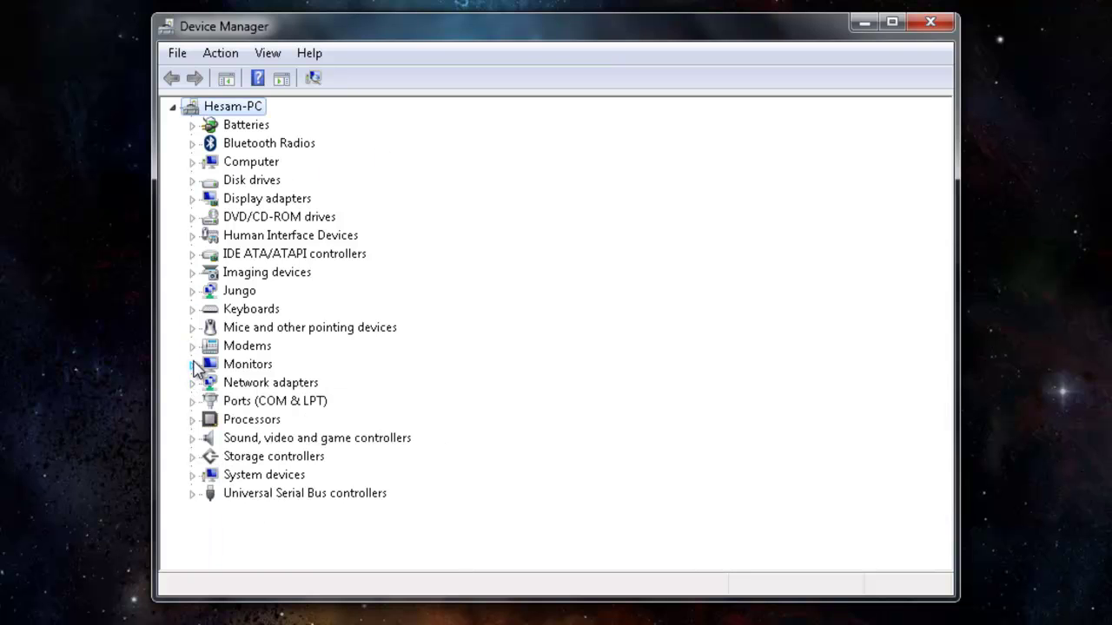
{"action": "left_click", "coordinate": [193, 349]}
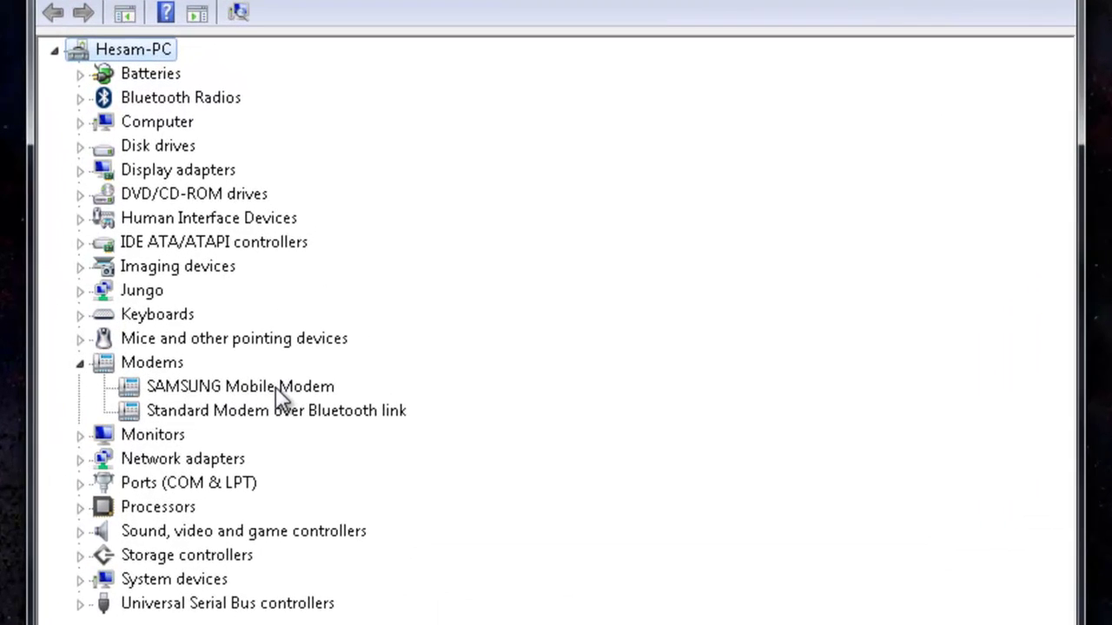
{"action": "double_click", "coordinate": [343, 365]}
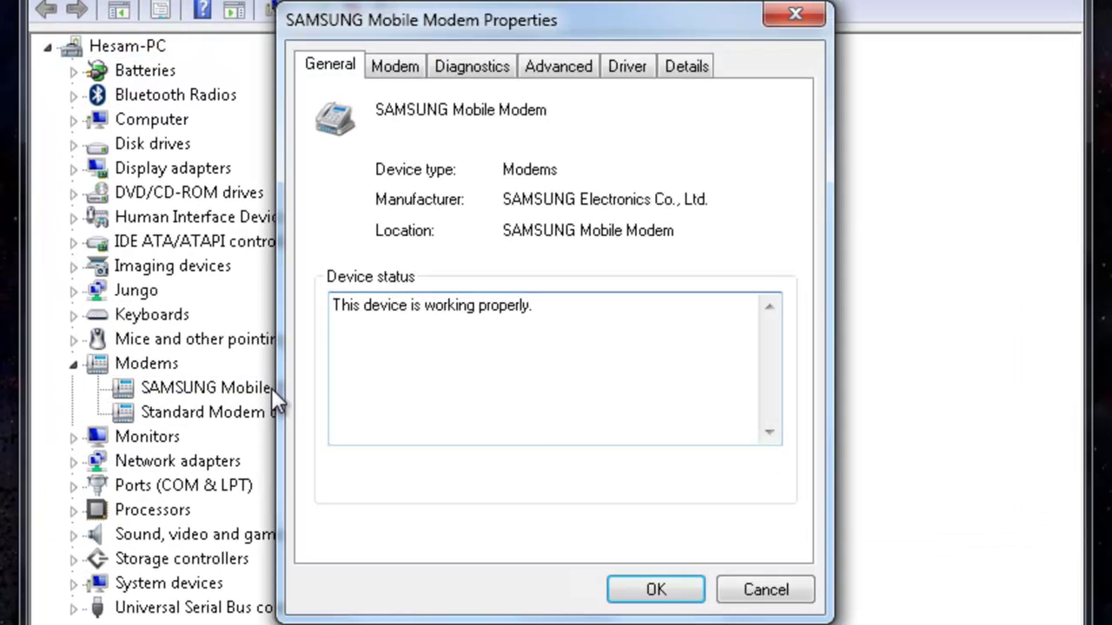
{"action": "left_click", "coordinate": [564, 71]}
Enter at+cgdcont=1,"IP","surf.tele2.se" as the SAMSUNG modem's extra initialization command
{"action": "left_click", "coordinate": [492, 165]}
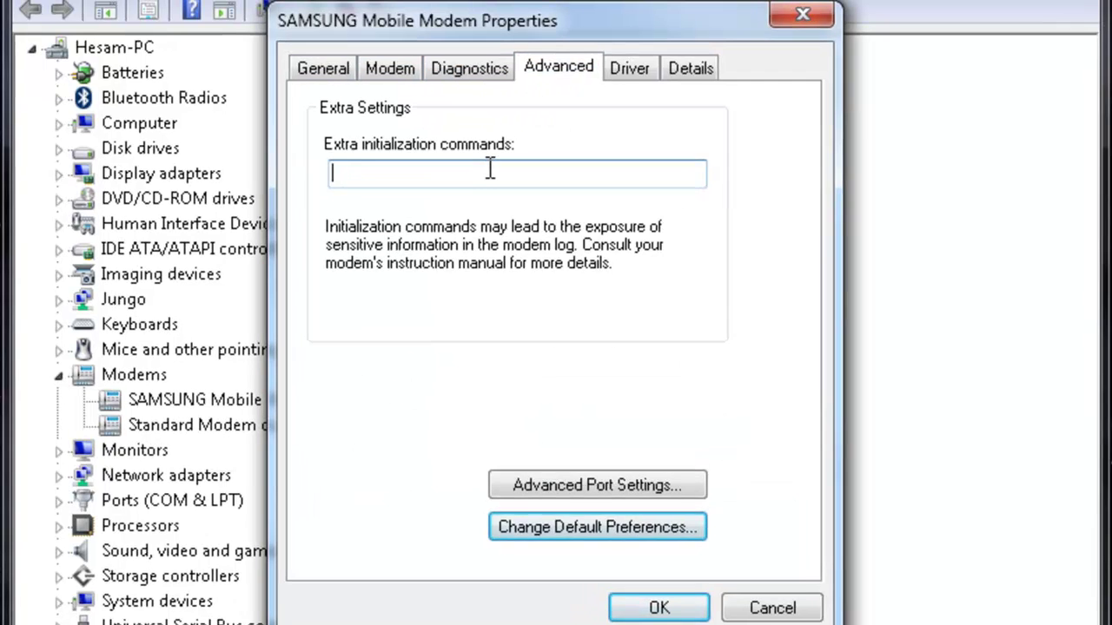
{"action": "type", "text": "at"}
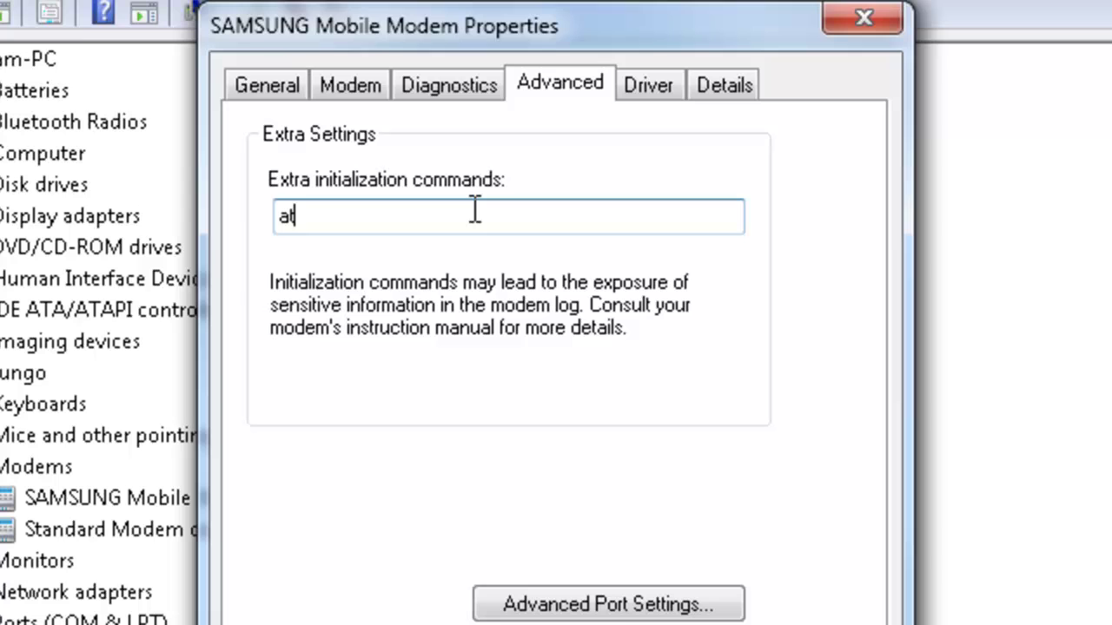
{"action": "type", "text": "+cgdcon"}
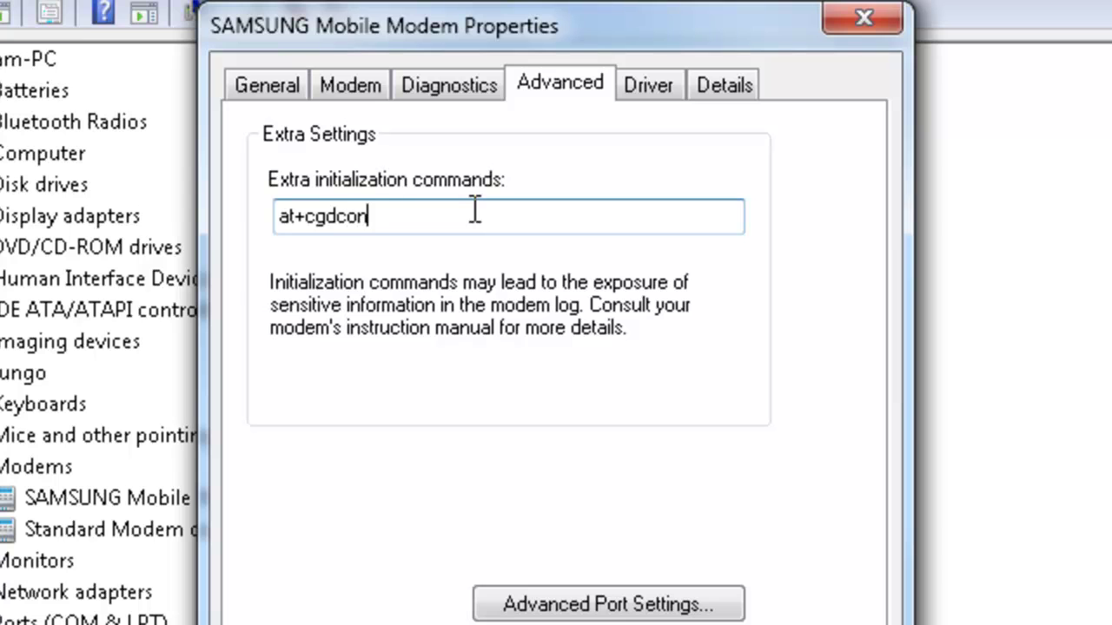
{"action": "type", "text": "t)"}
{"action": "key", "text": "alt"}
{"action": "type", "text": "=1,\"I"}
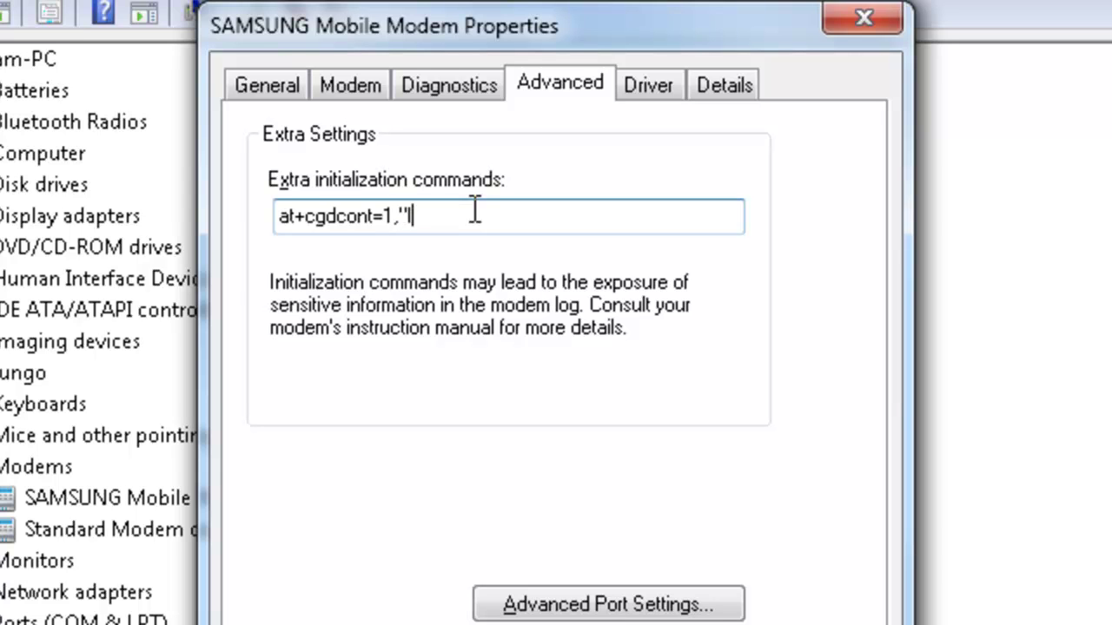
{"action": "type", "text": "P\""}
{"action": "type", "text": ","}
{"action": "type", "text": "\""}
{"action": "type", "text": "sub"}
{"action": "type", "text": ".tele2."}
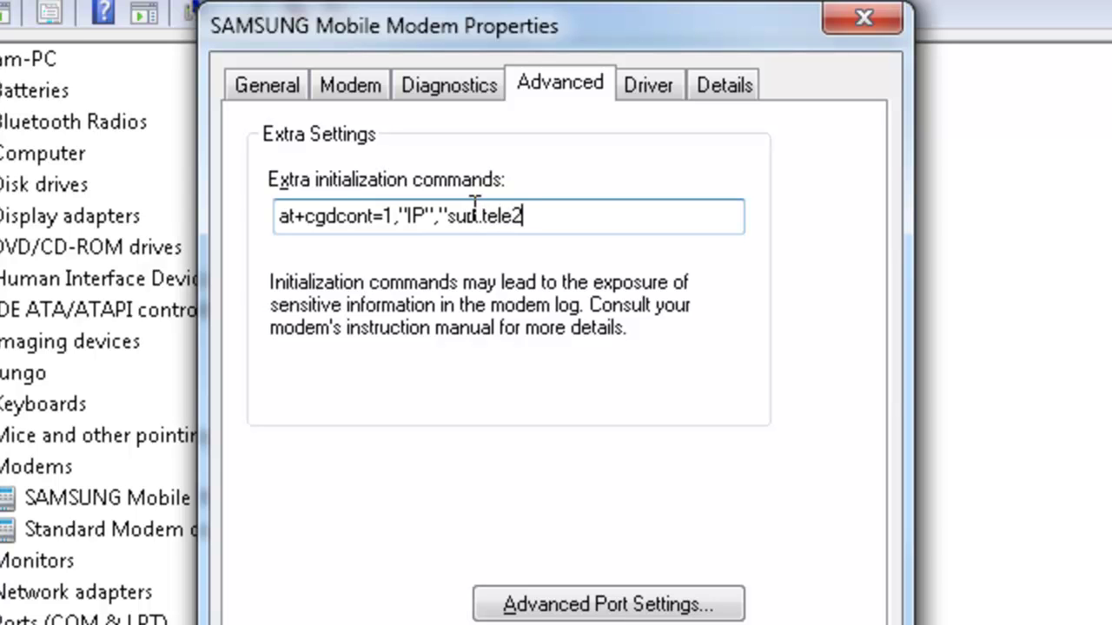
{"action": "type", "text": "se\""}
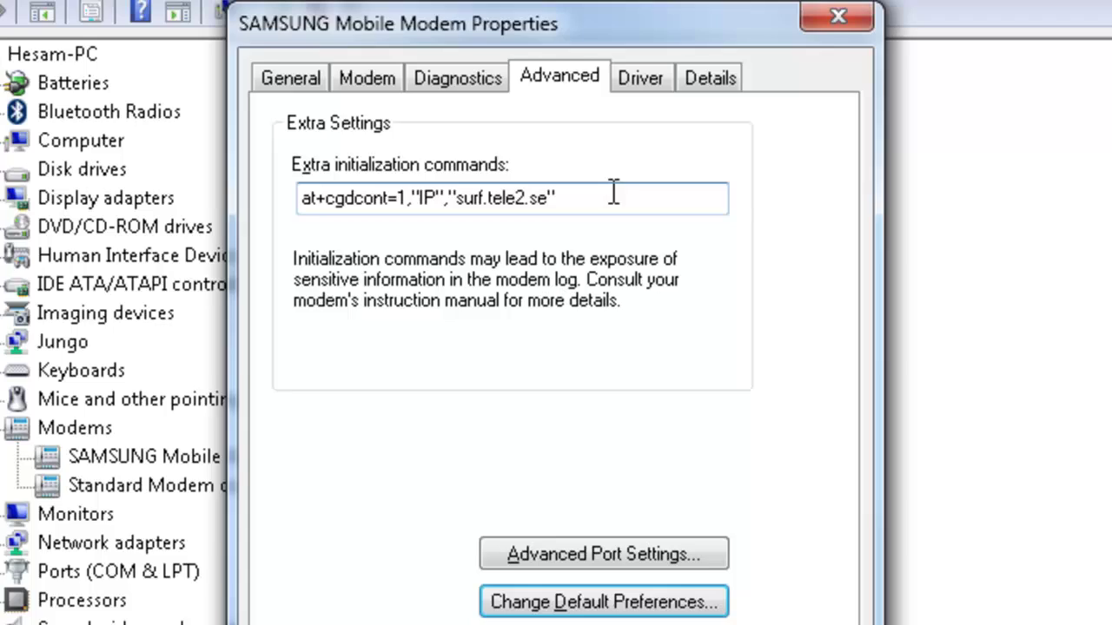
Copy the whole initialization command and save the SAMSUNG modem's properties
{"action": "left_click_drag", "start_coordinate": [608, 196], "coordinate": [337, 169]}
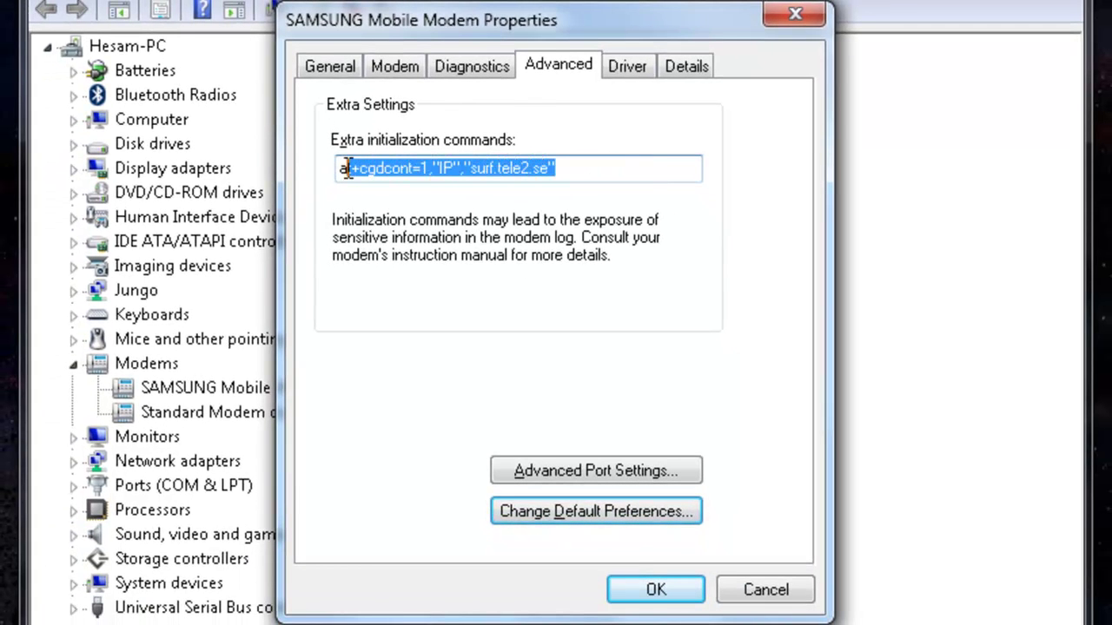
{"action": "right_click", "coordinate": [358, 162]}
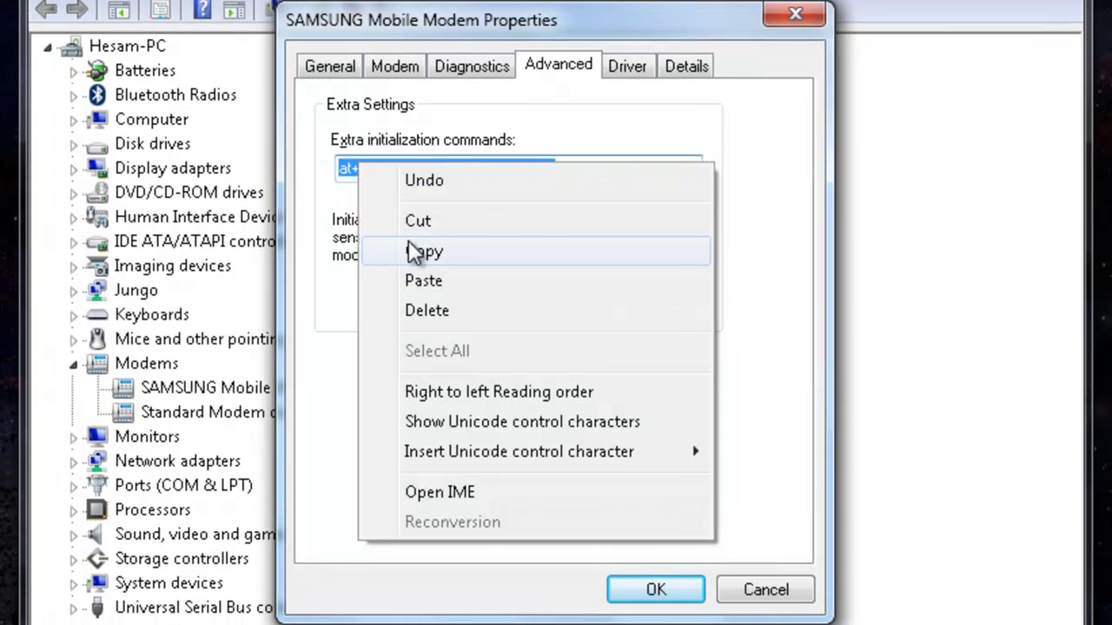
{"action": "left_click", "coordinate": [419, 252]}
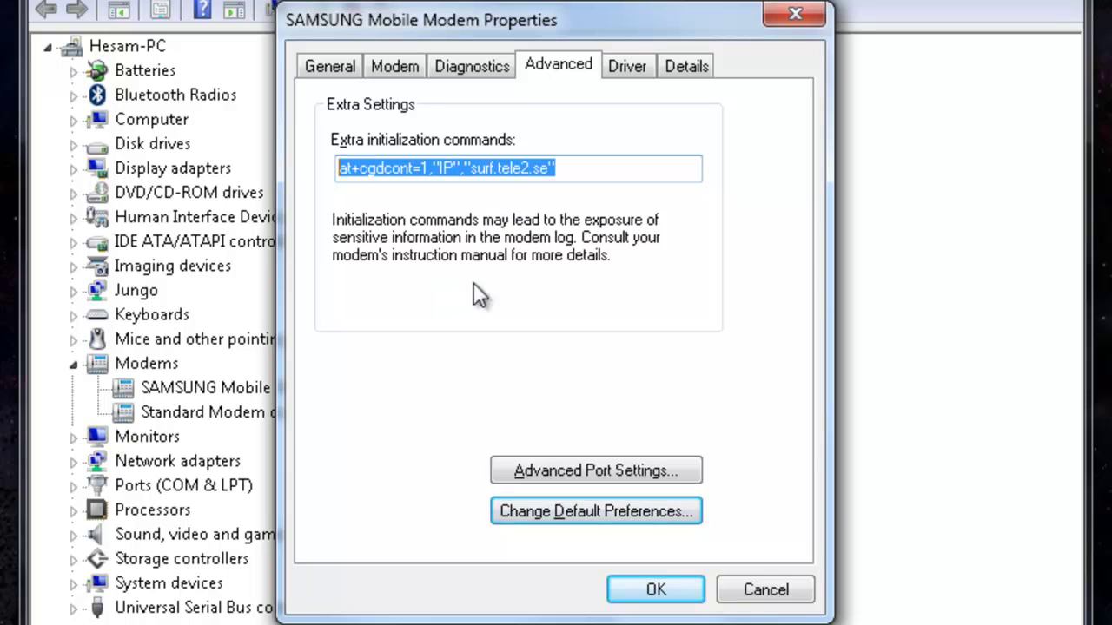
{"action": "left_click", "coordinate": [658, 591]}
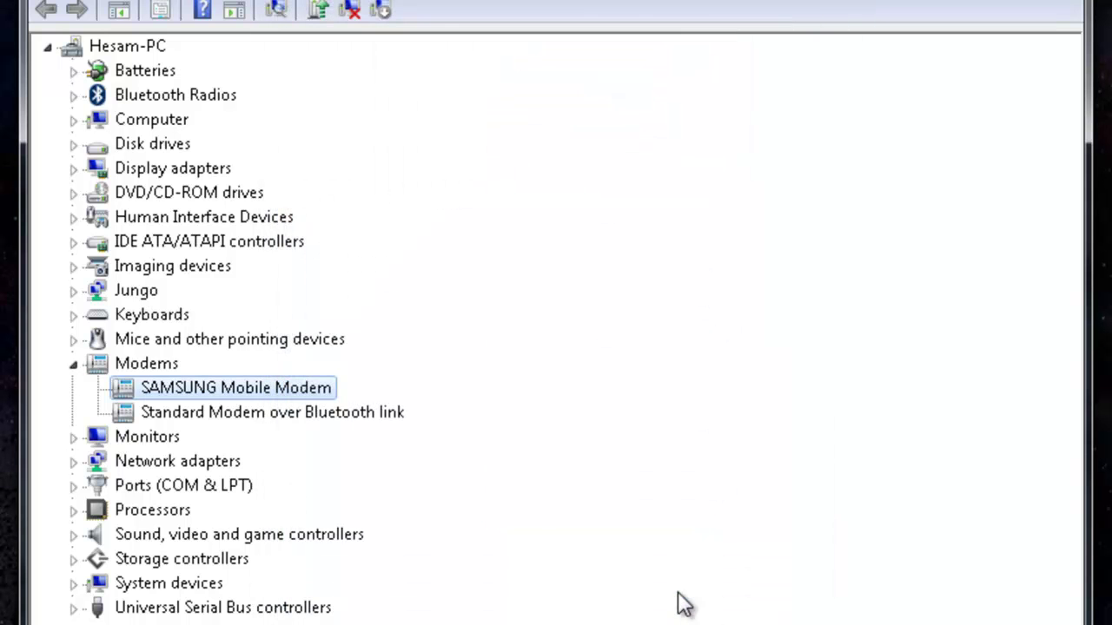
Replace the Standard Modem over Bluetooth link's extra initialization command with the copied one and save its properties
{"action": "double_click", "coordinate": [328, 415]}
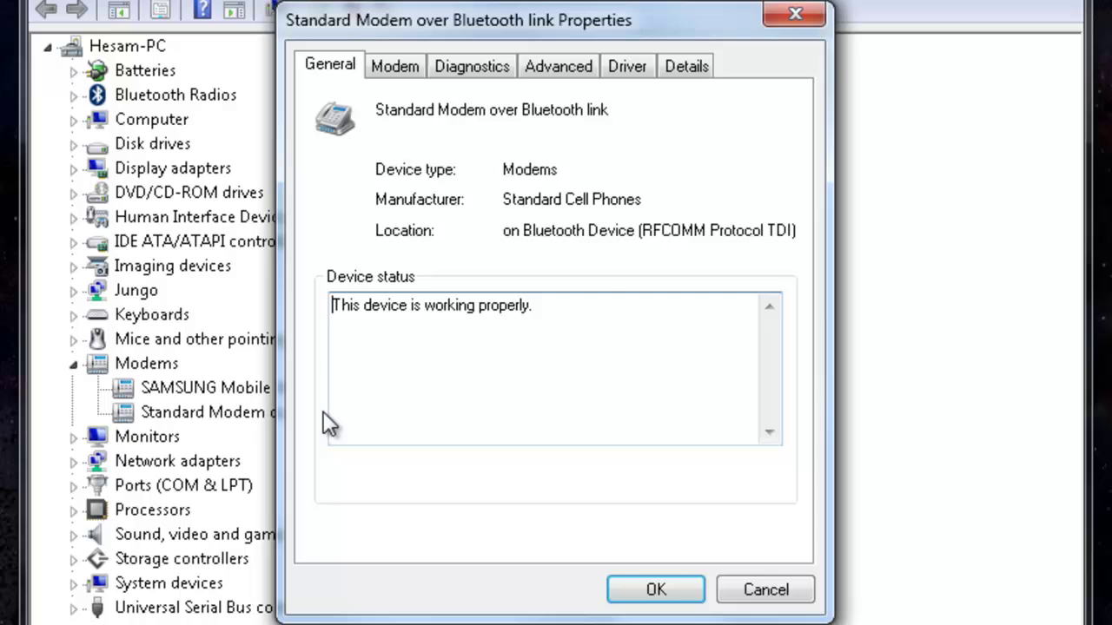
{"action": "left_click", "coordinate": [556, 69]}
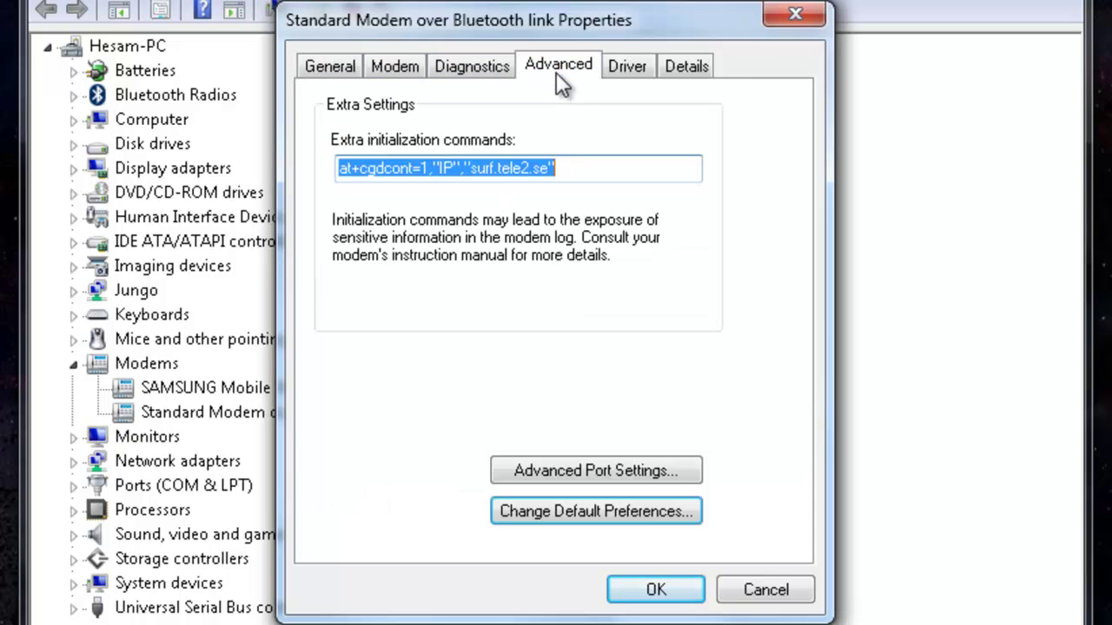
{"action": "left_click", "coordinate": [574, 168]}
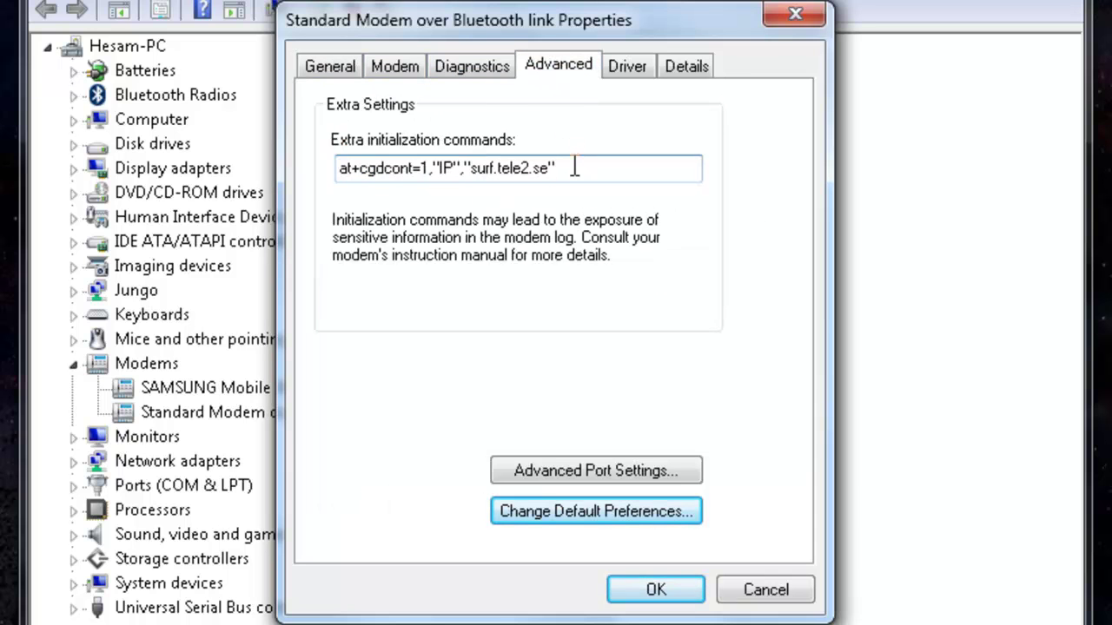
{"action": "left_click_drag", "start_coordinate": [573, 168], "coordinate": [339, 172]}
{"action": "right_click", "coordinate": [357, 165]}
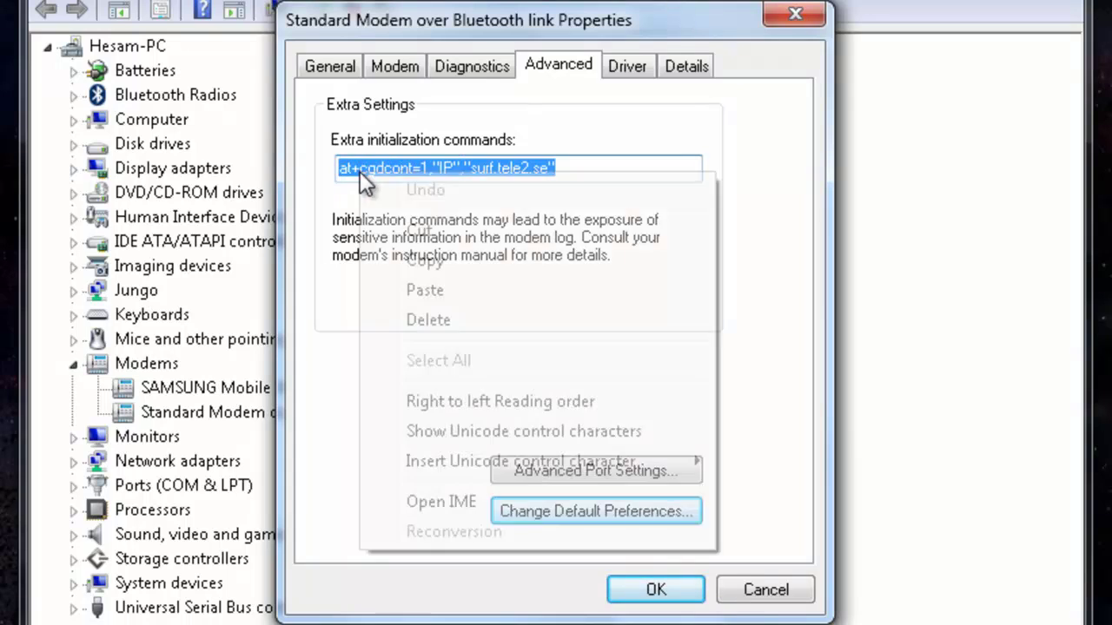
{"action": "left_click", "coordinate": [440, 292]}
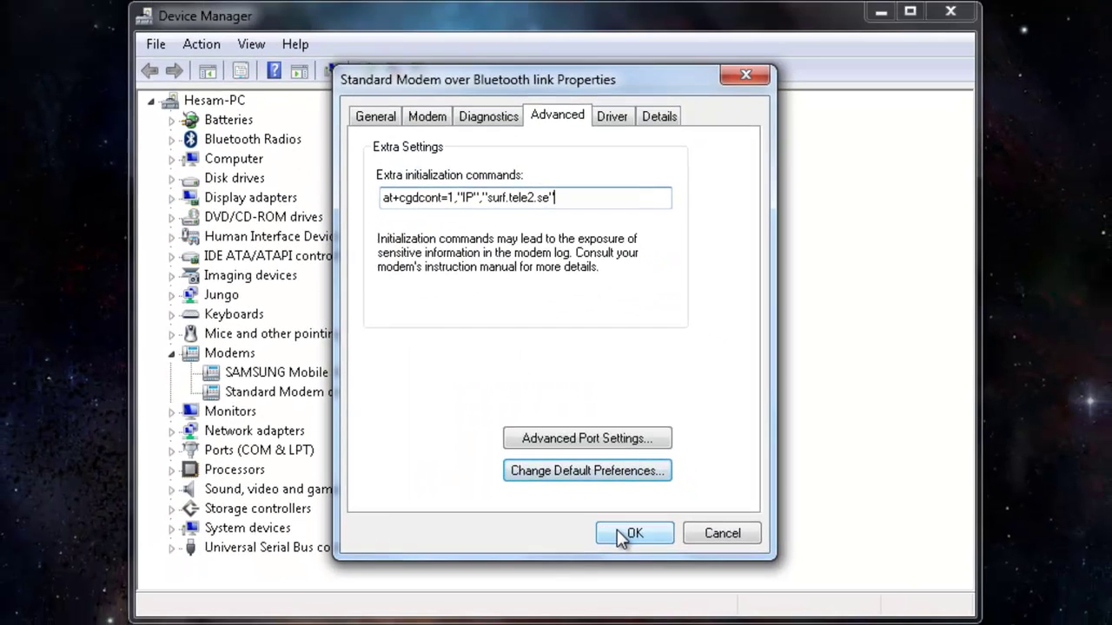
{"action": "left_click", "coordinate": [635, 589]}
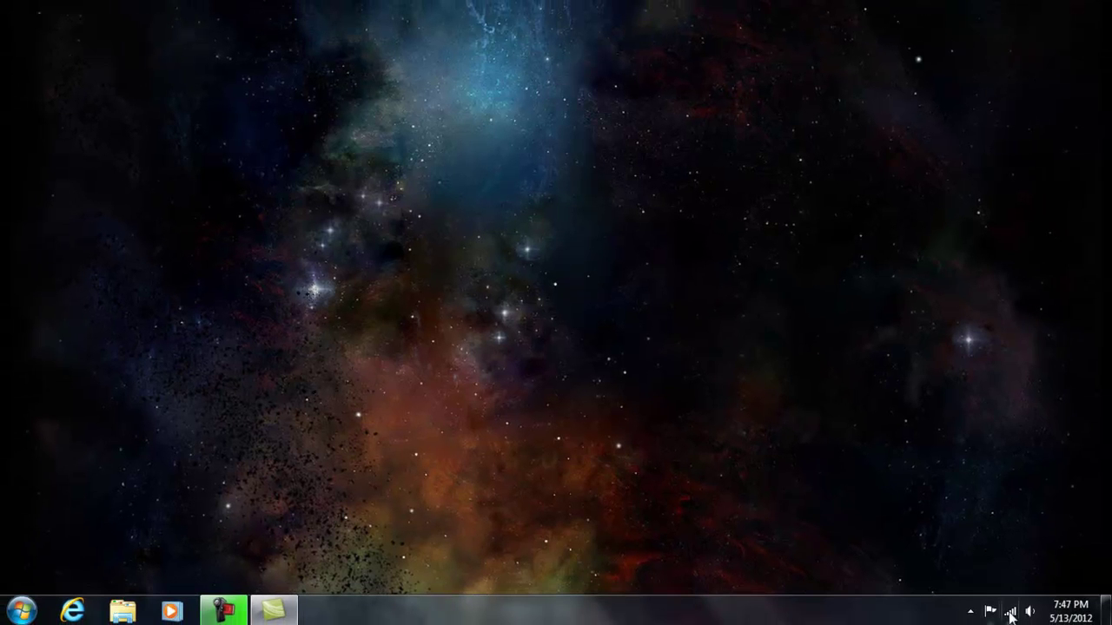
Open the Network and Sharing Center and dismiss the network location choice for the mobile USB connection
{"action": "left_click", "coordinate": [1010, 613]}
{"action": "left_click", "coordinate": [1000, 569]}
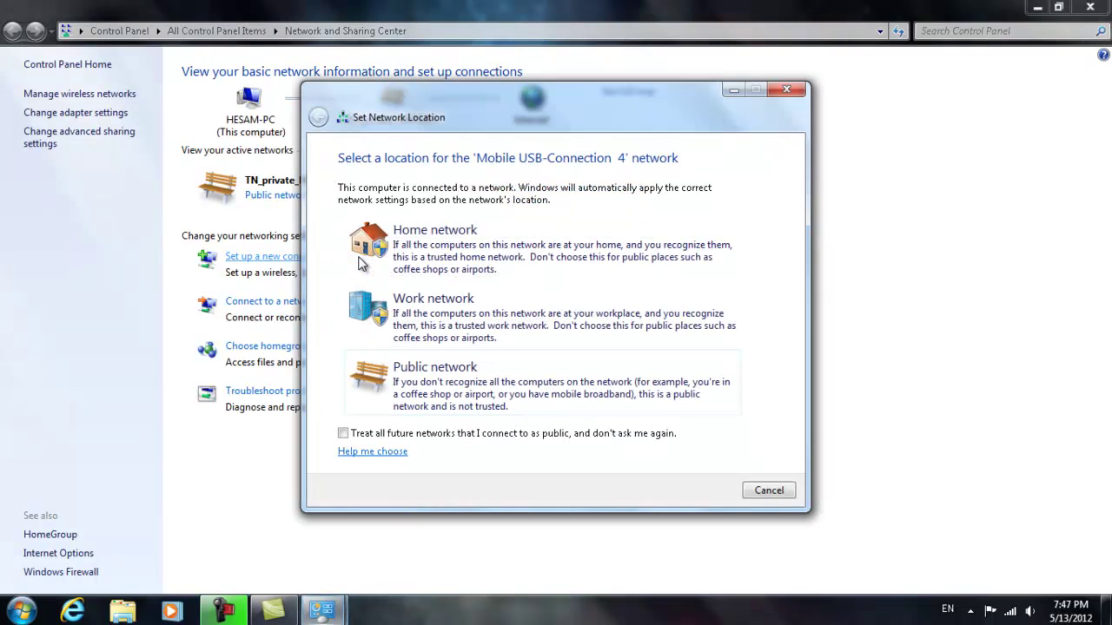
{"action": "left_click", "coordinate": [757, 494]}
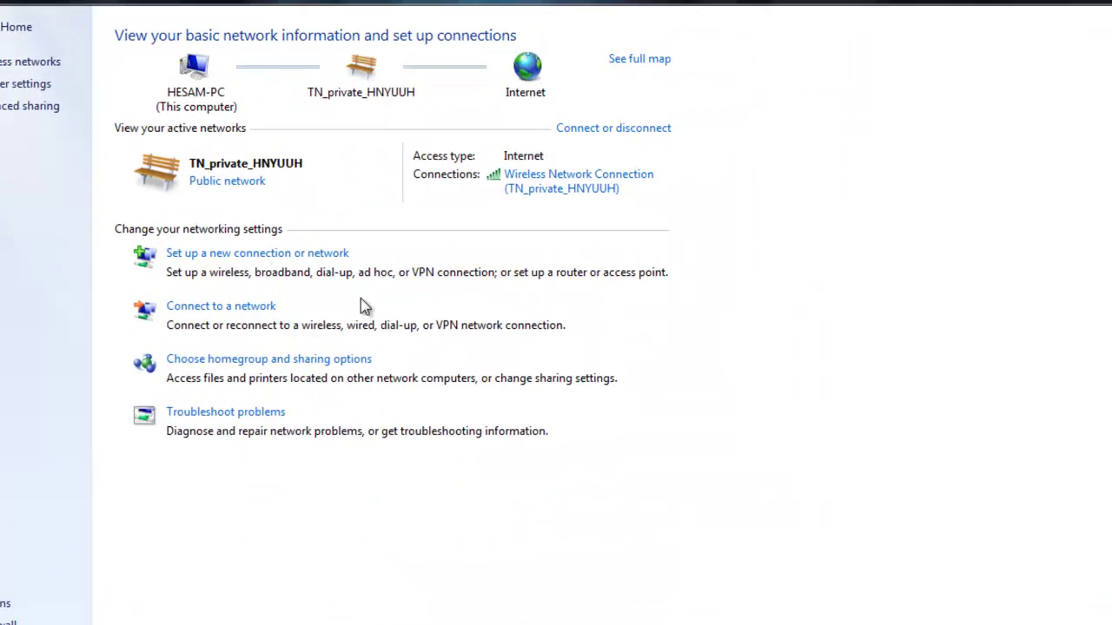
Start setting up a new dial-up connection to the Internet despite the existing connection, and continue to the ISP details
{"action": "left_click", "coordinate": [317, 254]}
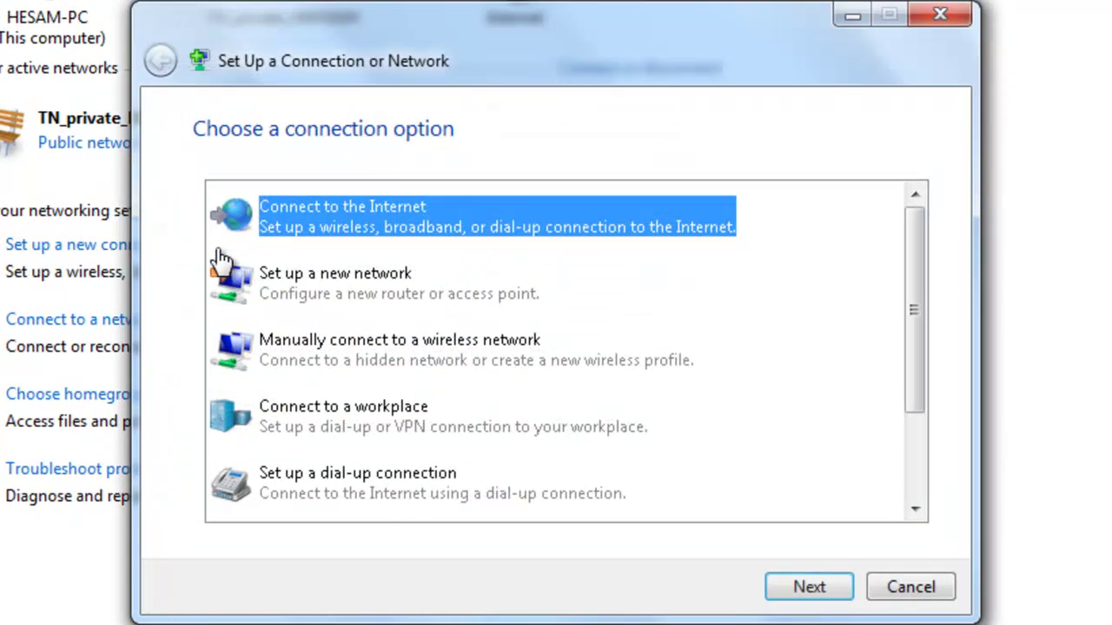
{"action": "left_click", "coordinate": [811, 592]}
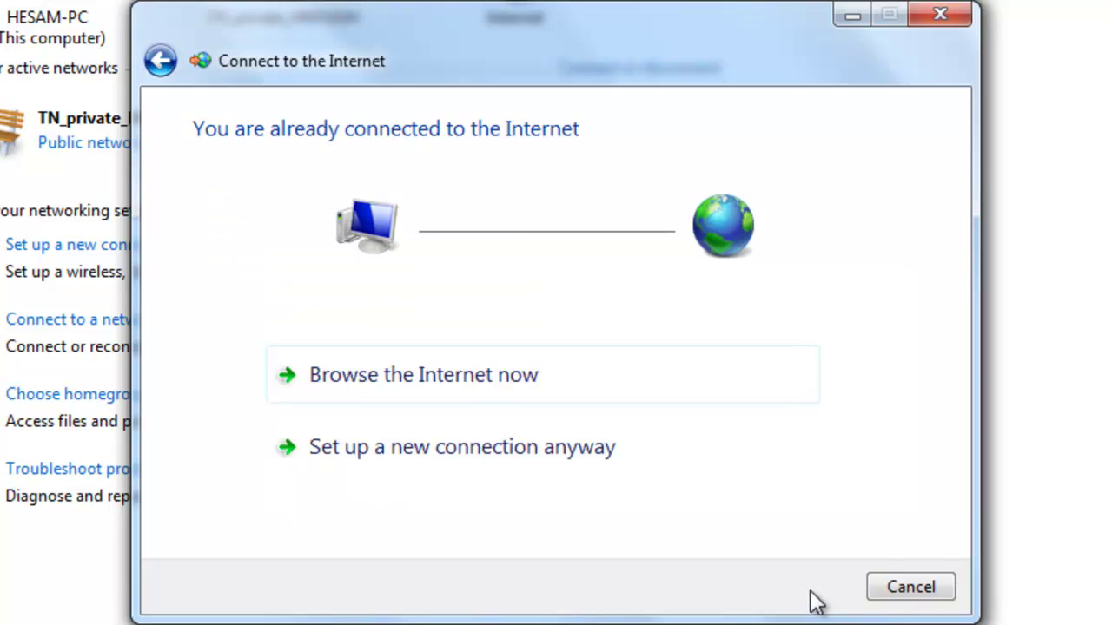
{"action": "left_click", "coordinate": [559, 457]}
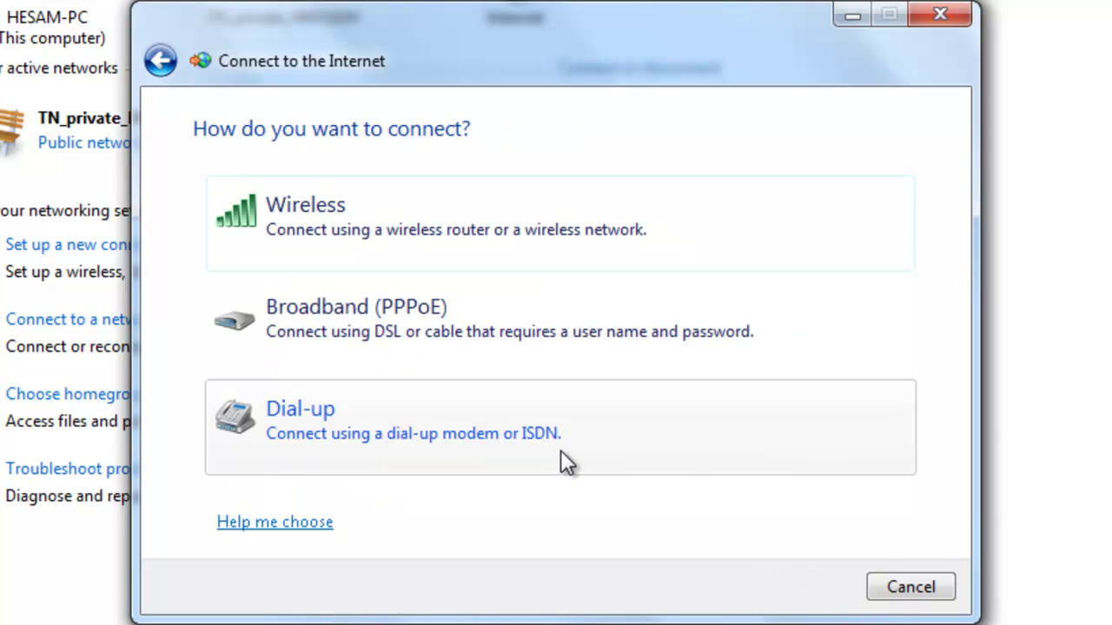
{"action": "left_click", "coordinate": [426, 427]}
{"action": "left_click", "coordinate": [405, 298]}
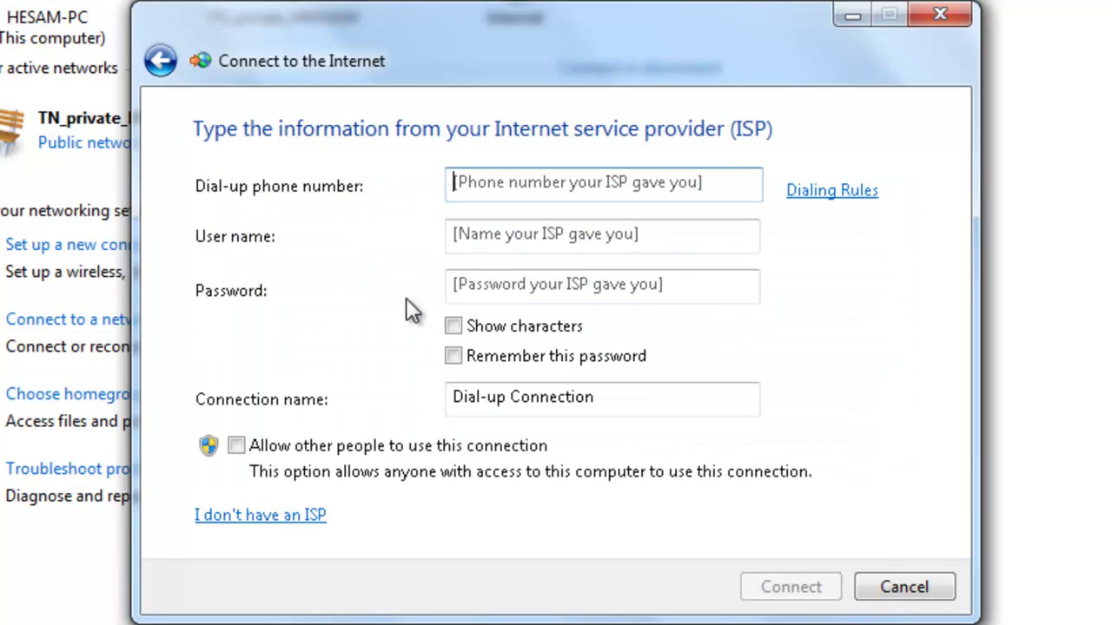
Set the dial-up phone number to *99#
{"action": "left_click", "coordinate": [460, 189]}
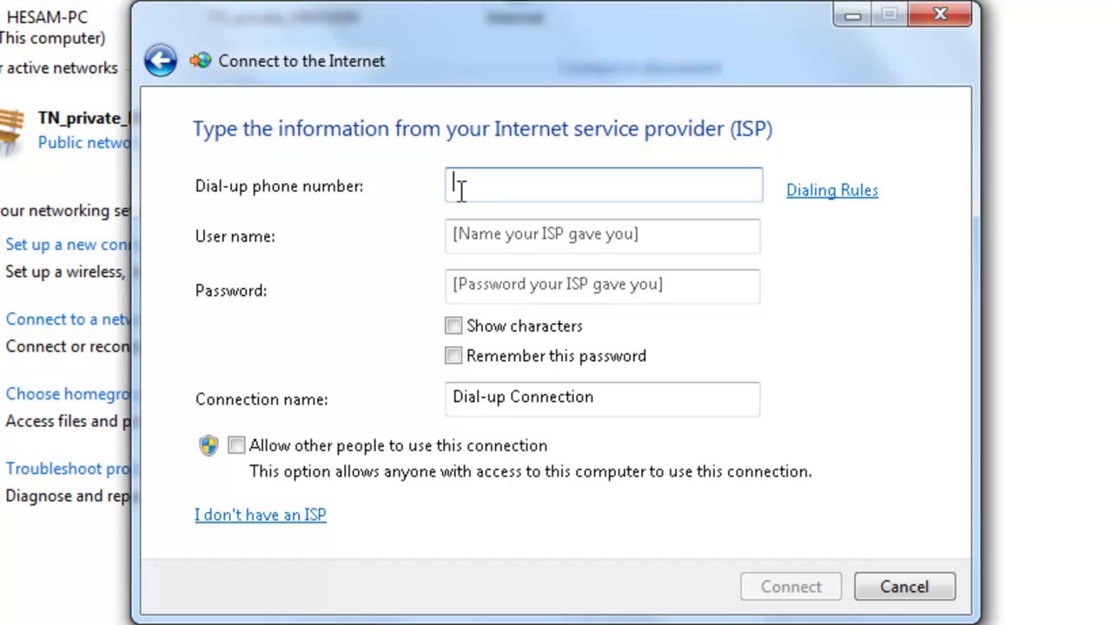
{"action": "type", "text": "*99"}
{"action": "key", "text": "alt"}
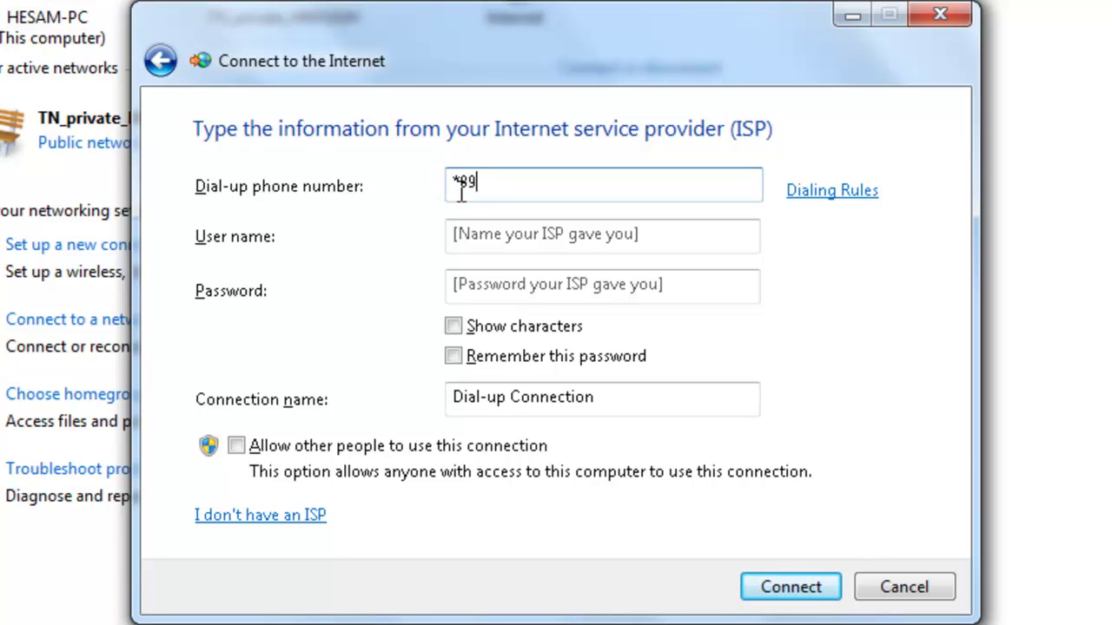
{"action": "key", "text": "BackSpace"}
{"action": "type", "text": "#"}
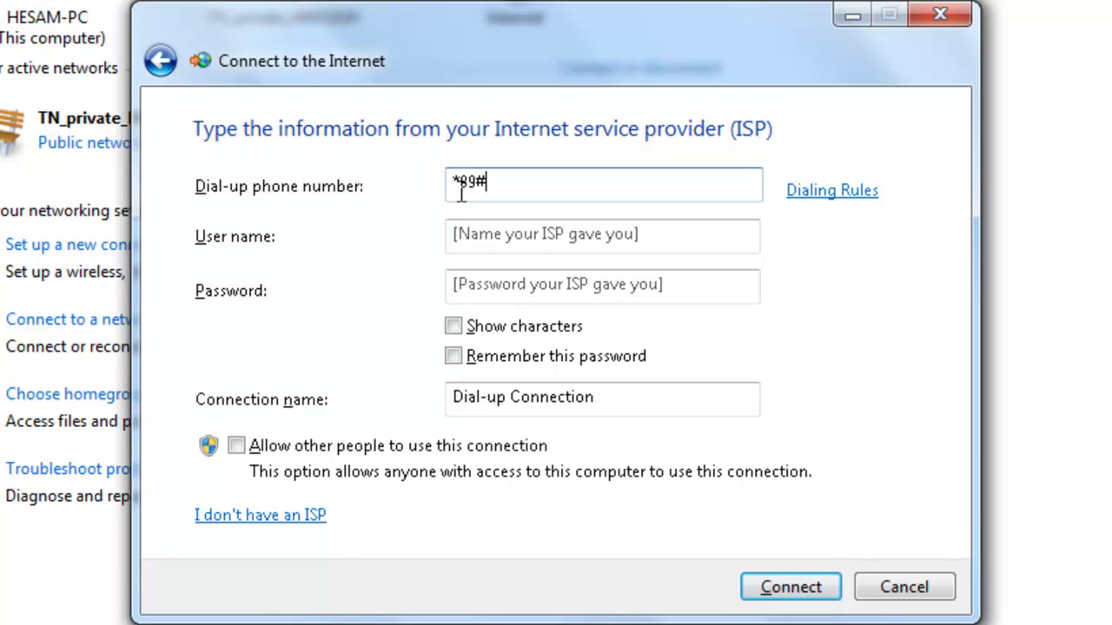
Name the dial-up connection Mobile USB-Connection, connect it to the Internet and close the setup wizard
{"action": "left_click", "coordinate": [512, 403]}
{"action": "left_click_drag", "start_coordinate": [477, 402], "coordinate": [436, 408]}
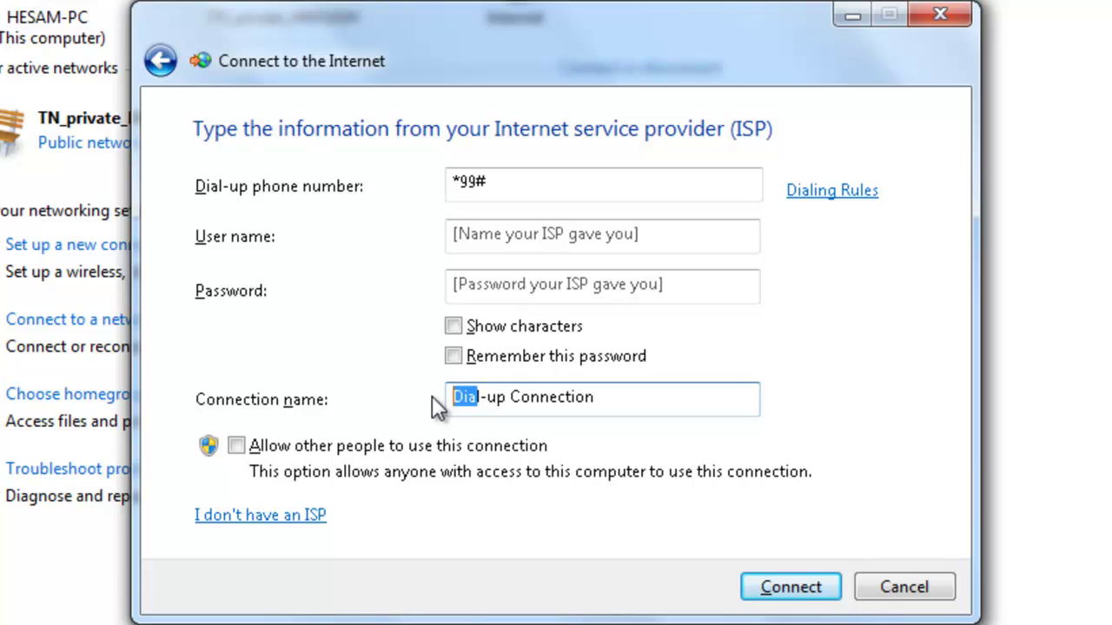
{"action": "key", "text": "Delete"}
{"action": "key", "text": "Delete"}
{"action": "key", "text": "Delete"}
{"action": "key", "text": "Delete"}
{"action": "key", "text": "Delete"}
{"action": "key", "text": "Delete"}
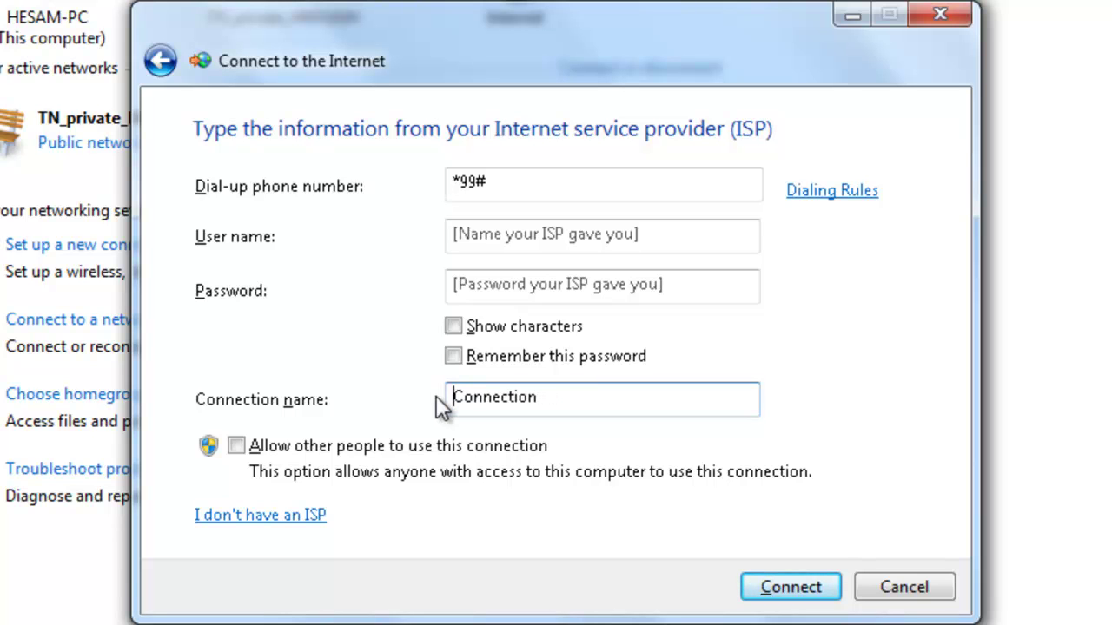
{"action": "type", "text": "Mobile "}
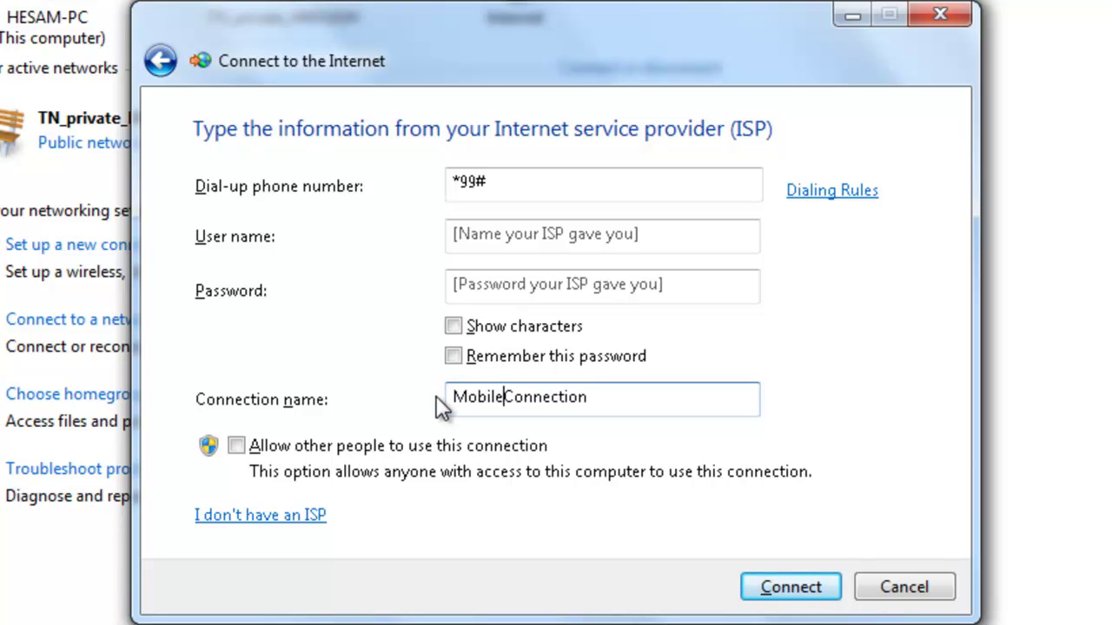
{"action": "type", "text": "USB"}
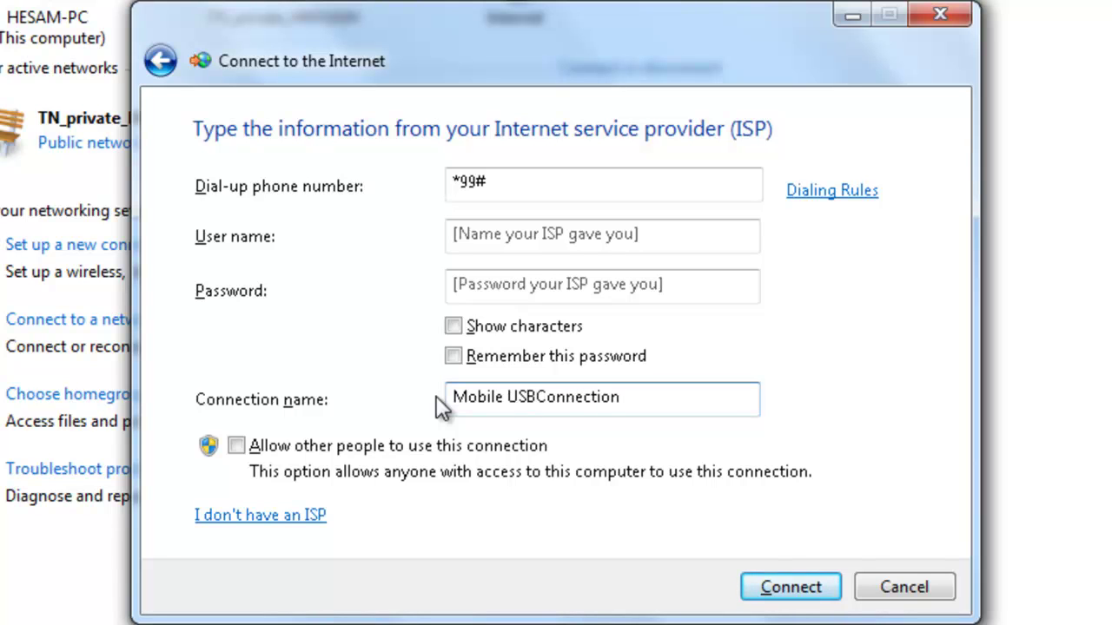
{"action": "type", "text": "-"}
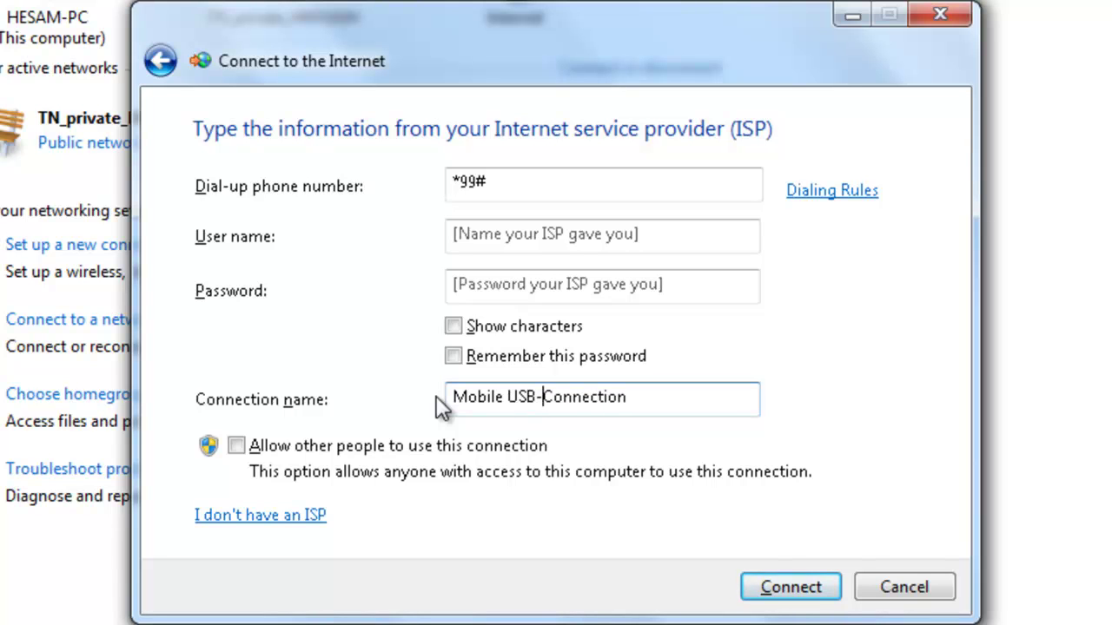
{"action": "left_click", "coordinate": [774, 596]}
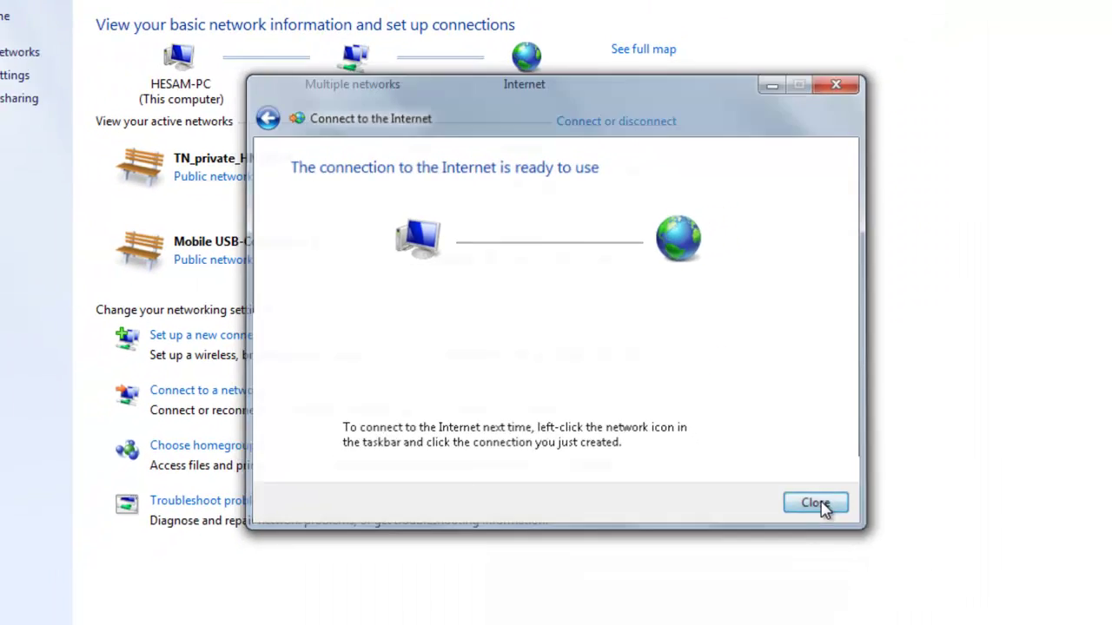
{"action": "left_click", "coordinate": [909, 586]}
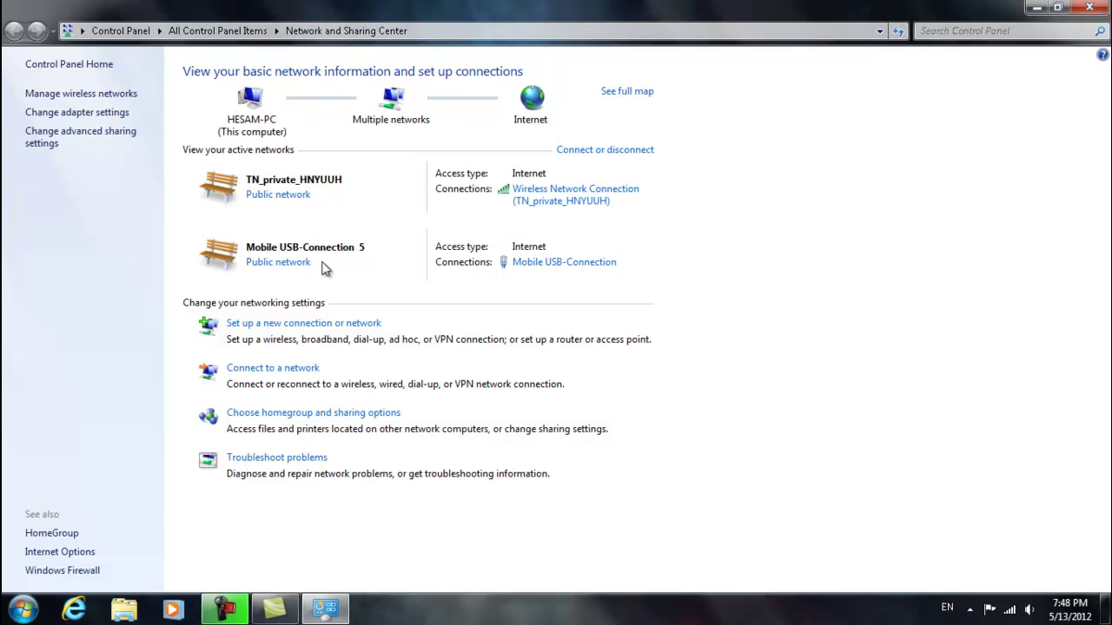
{"action": "left_click", "coordinate": [74, 608]}
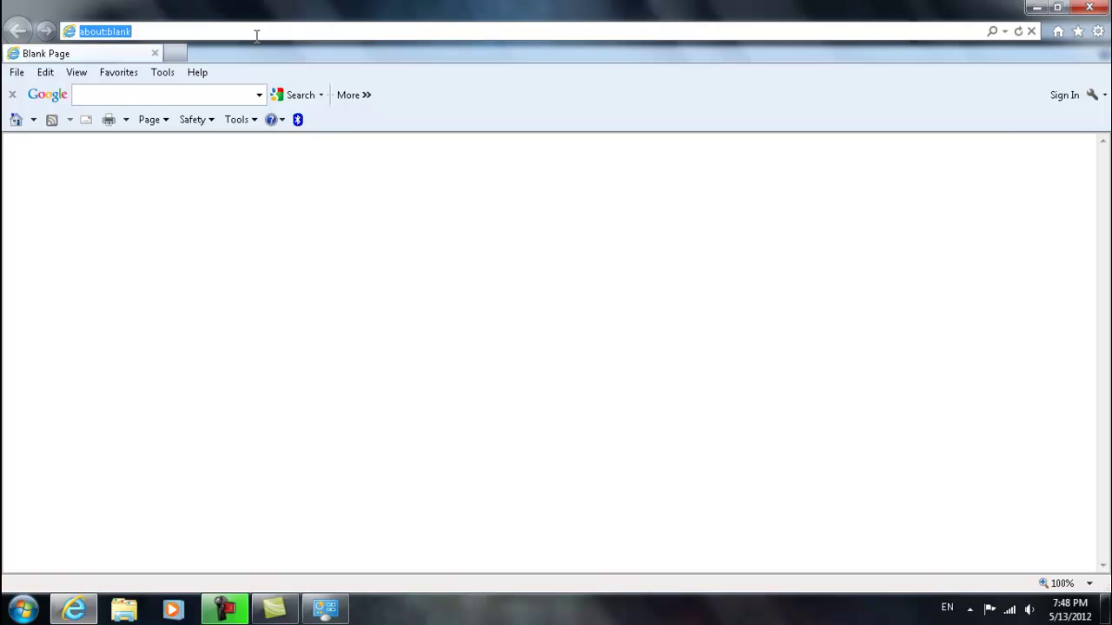
{"action": "type", "text": "google.com/"}
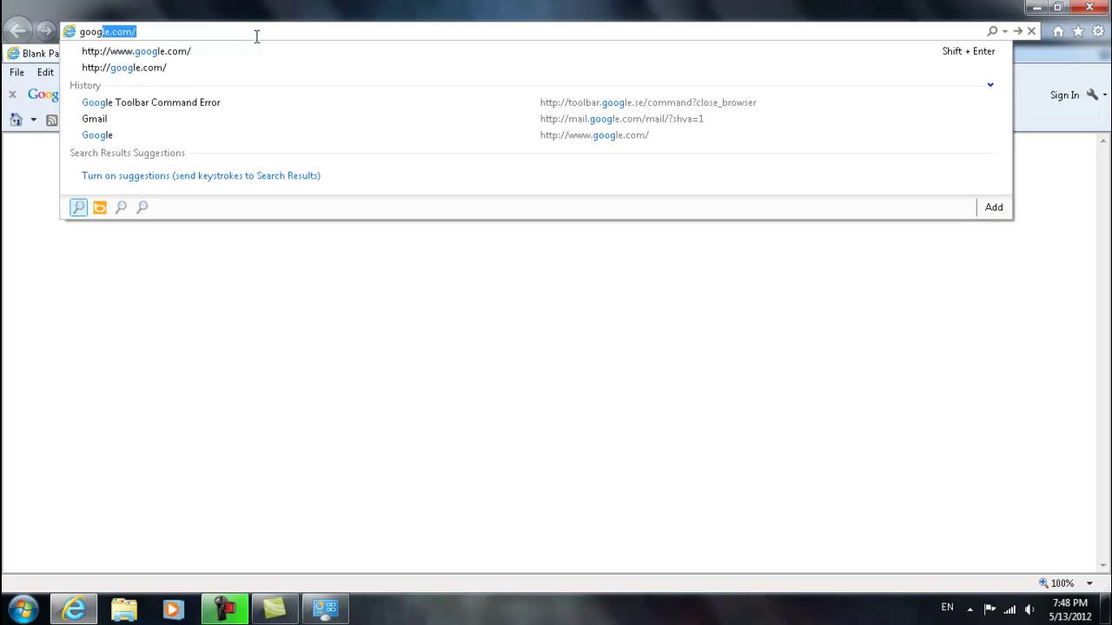
{"action": "left_click", "coordinate": [214, 51]}
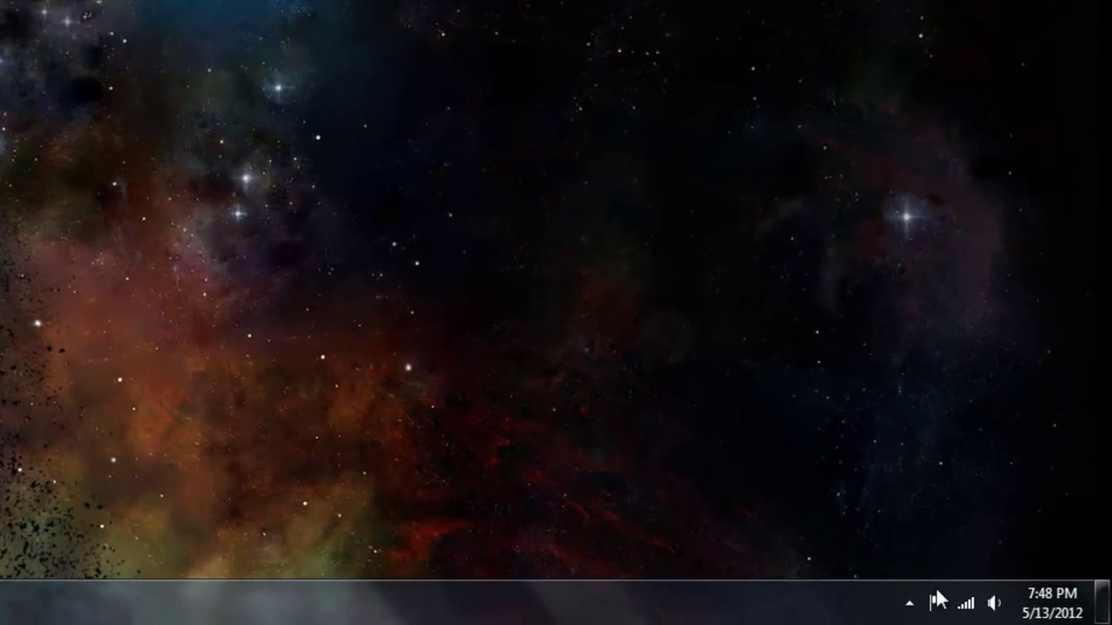
Start a new dial-up Internet connection from the Network and Sharing Center using the Standard Modem over Bluetooth link, without reusing an existing connection
{"action": "left_click", "coordinate": [1005, 610]}
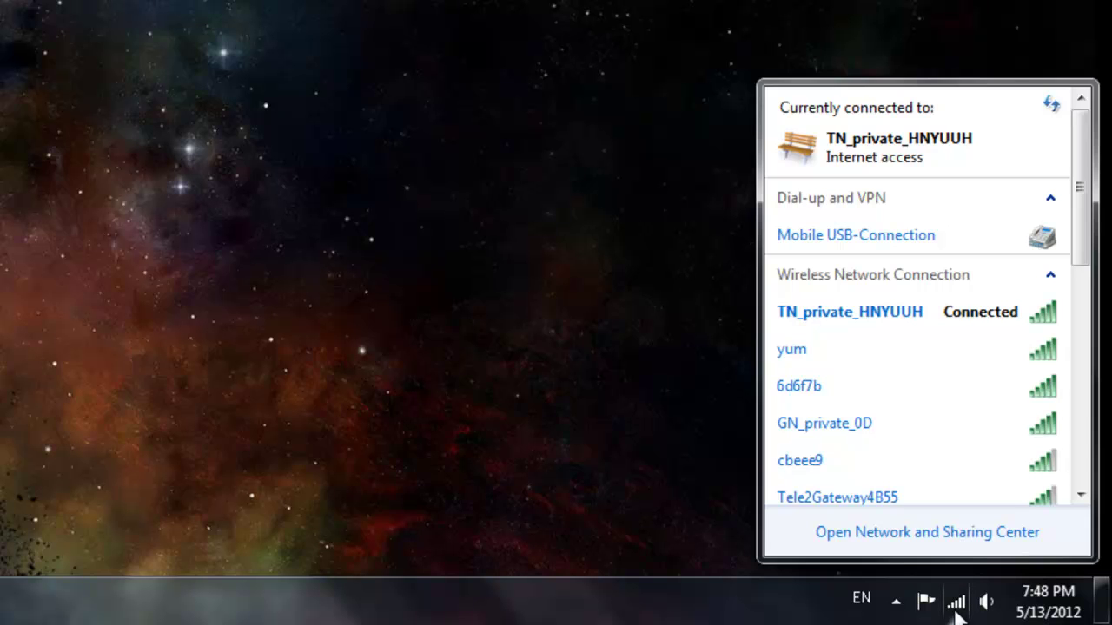
{"action": "left_click", "coordinate": [920, 537]}
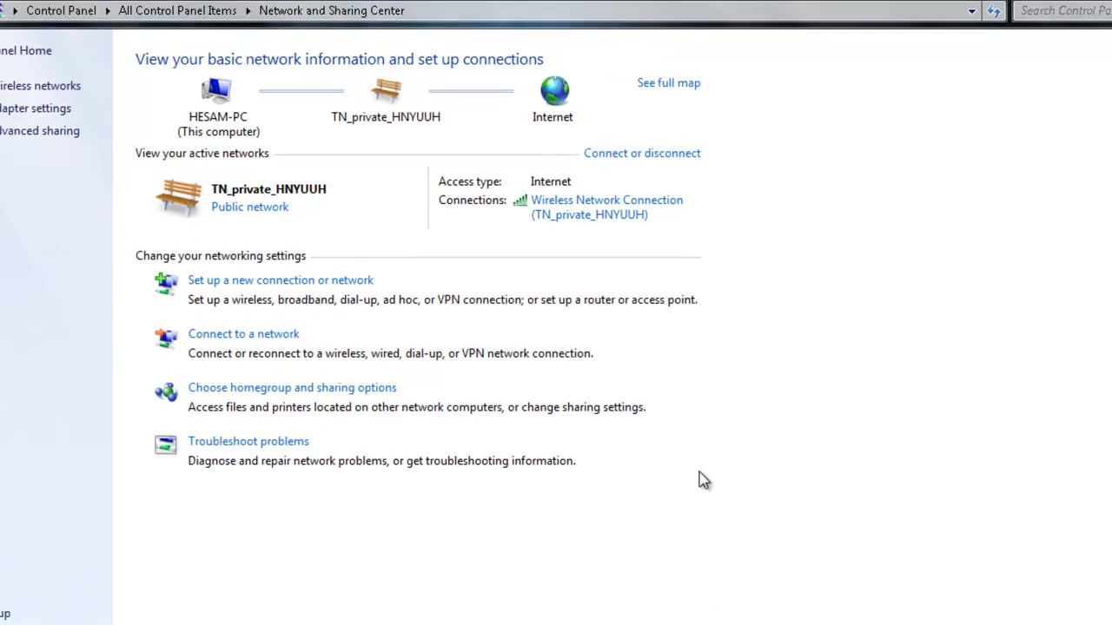
{"action": "left_click", "coordinate": [365, 260]}
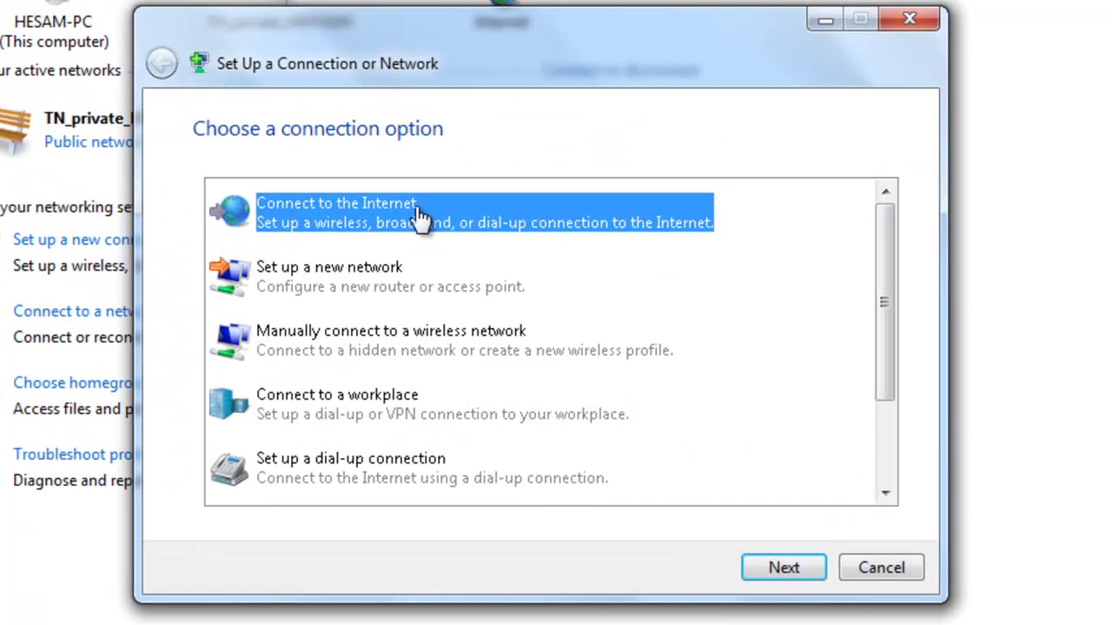
{"action": "left_click", "coordinate": [785, 569]}
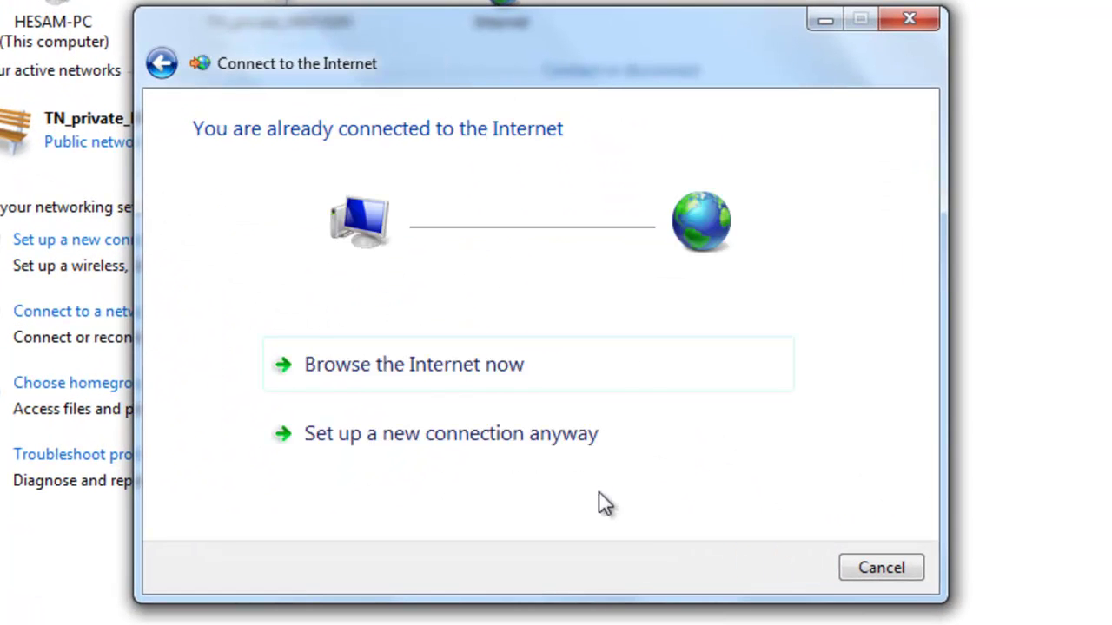
{"action": "left_click", "coordinate": [473, 437]}
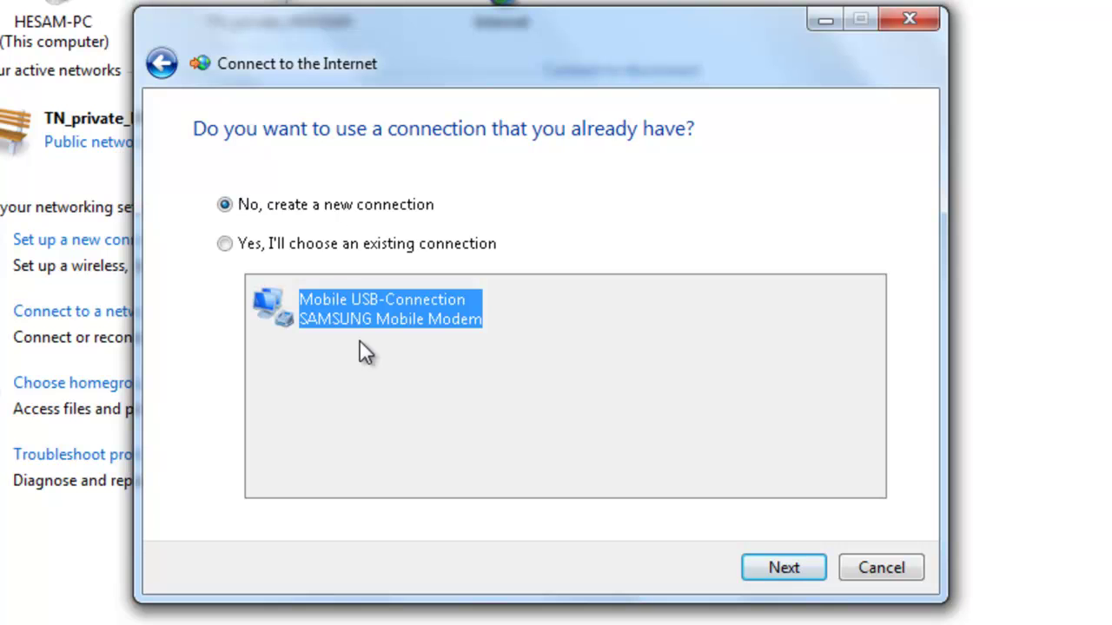
{"action": "left_click", "coordinate": [783, 569]}
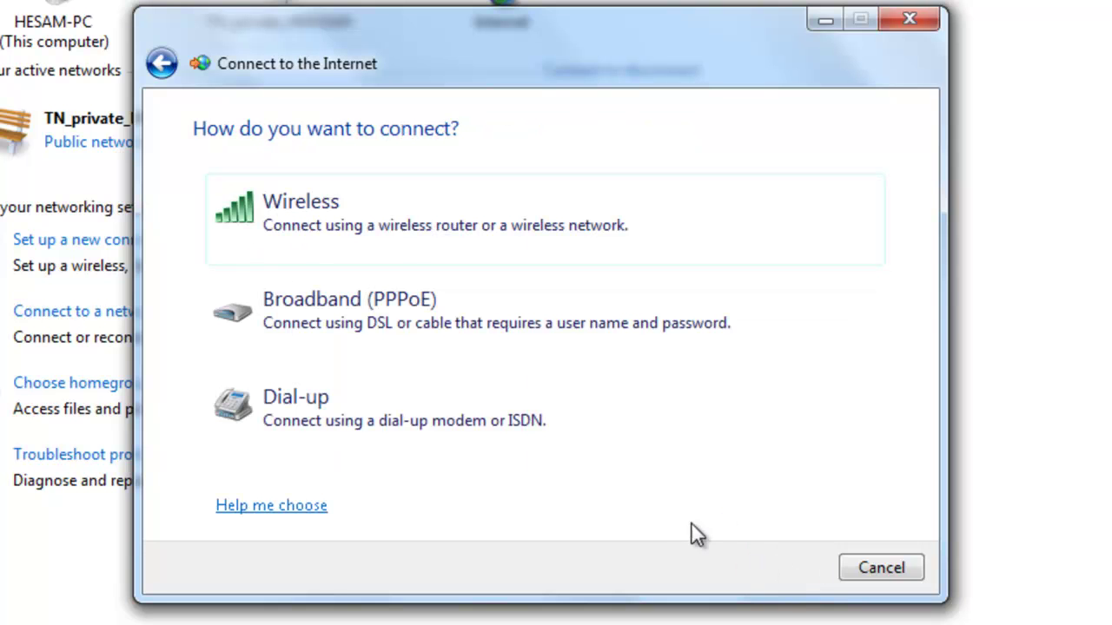
{"action": "left_click", "coordinate": [438, 424]}
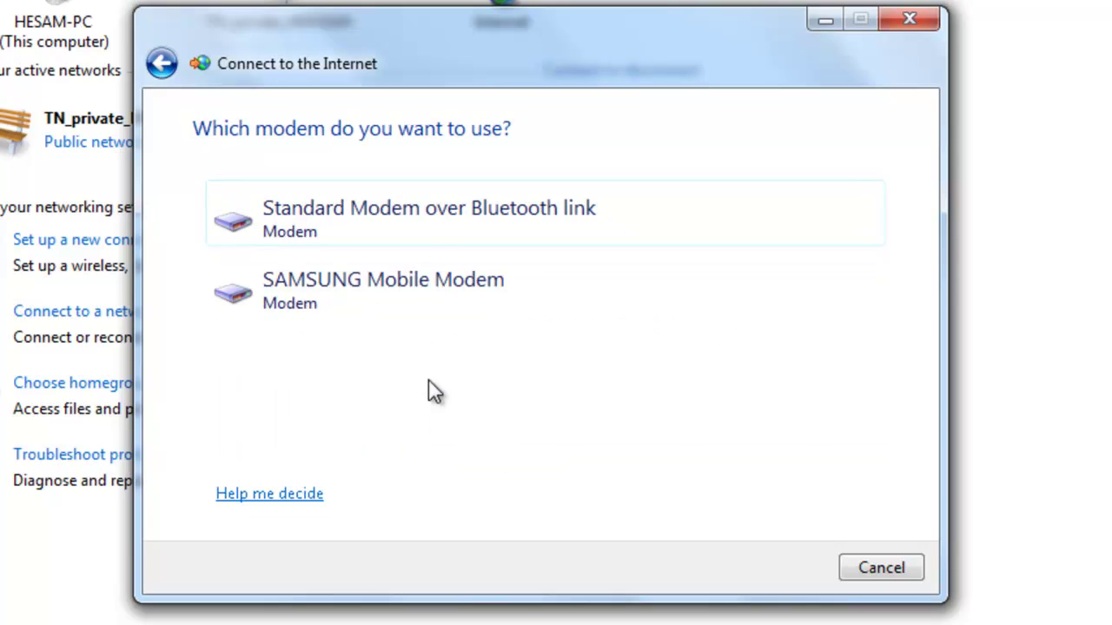
{"action": "left_click", "coordinate": [432, 232]}
Set the Bluetooth modem connection's dial-up phone number to *99#
{"action": "left_click", "coordinate": [450, 183]}
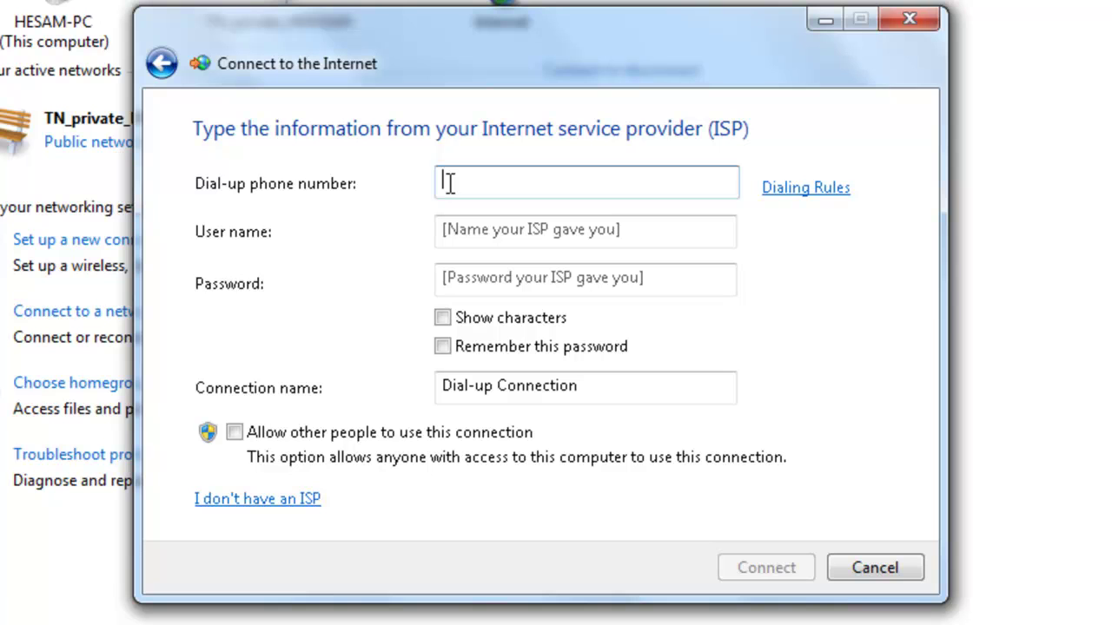
{"action": "type", "text": "*99"}
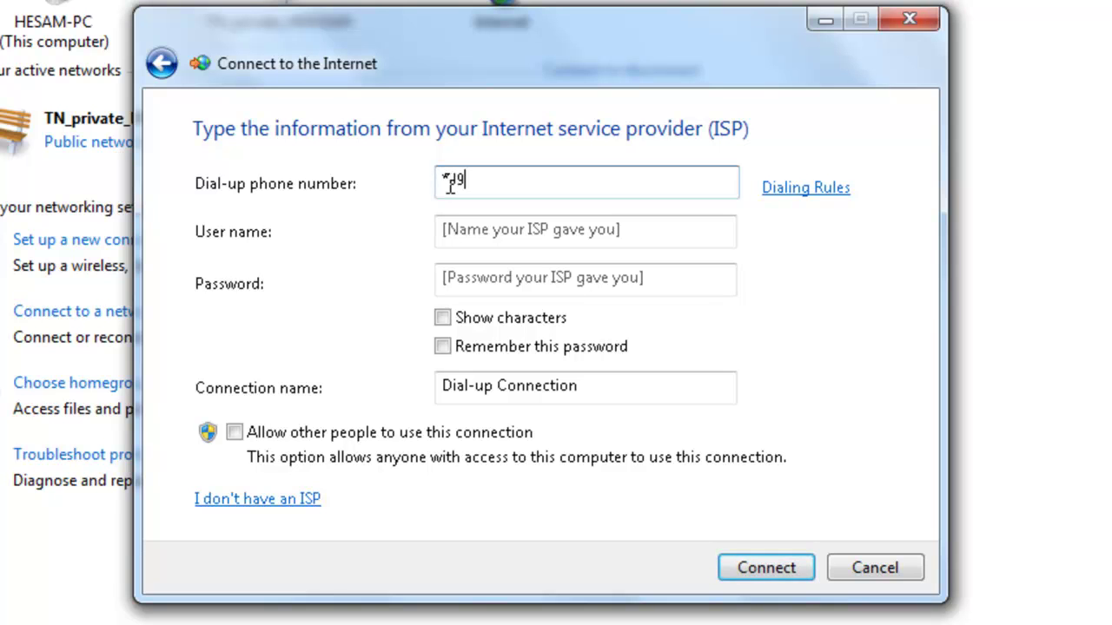
{"action": "key", "text": "alt"}
{"action": "type", "text": "#"}
Name the new dial-up connection Mobile Bluetooth-Connection
{"action": "left_click_drag", "start_coordinate": [494, 385], "coordinate": [415, 398]}
{"action": "type", "text": "Mo"}
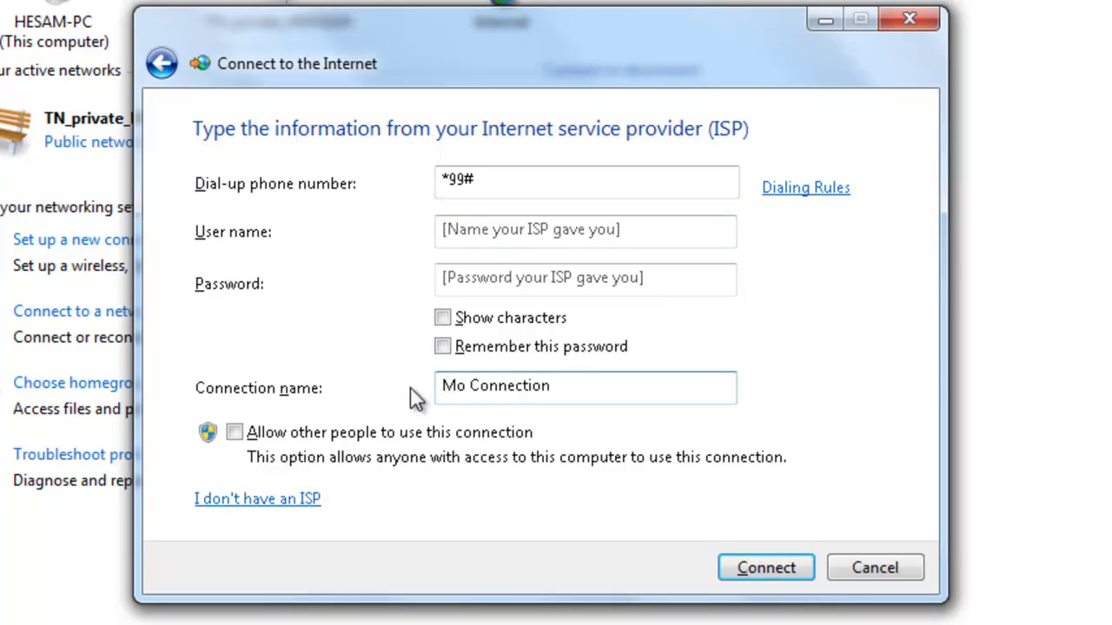
{"action": "type", "text": "bile"}
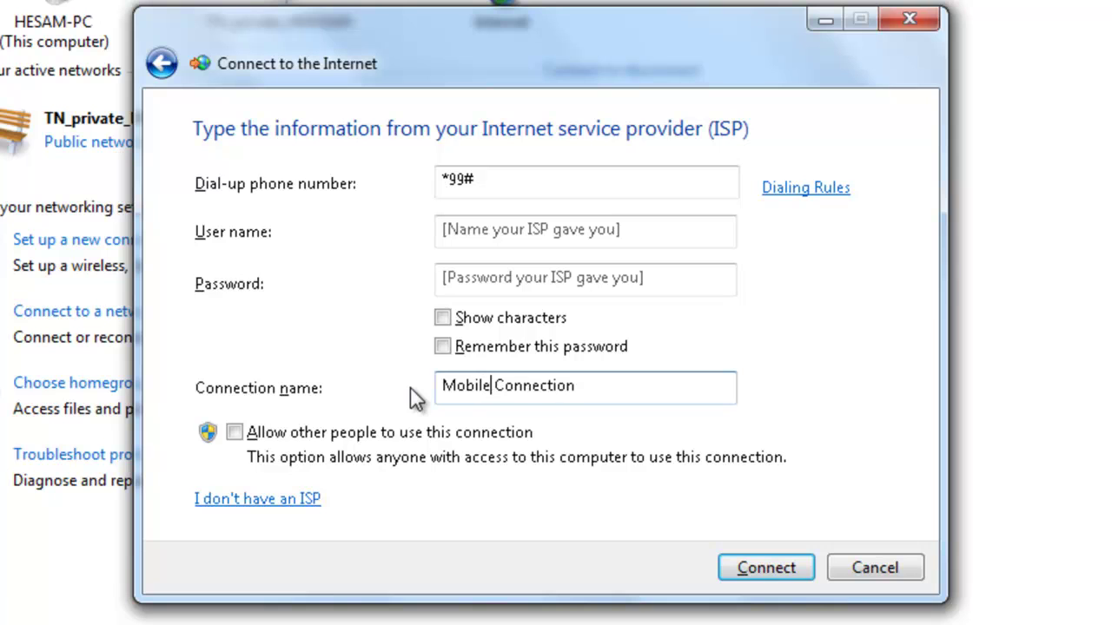
{"action": "type", "text": " B"}
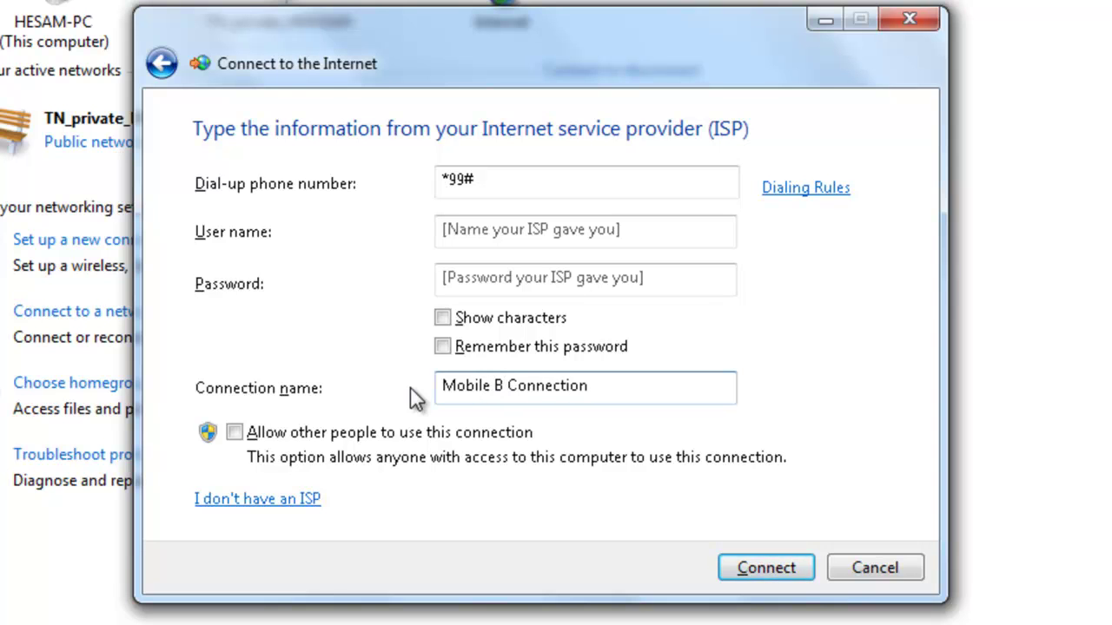
{"action": "type", "text": "luetoo"}
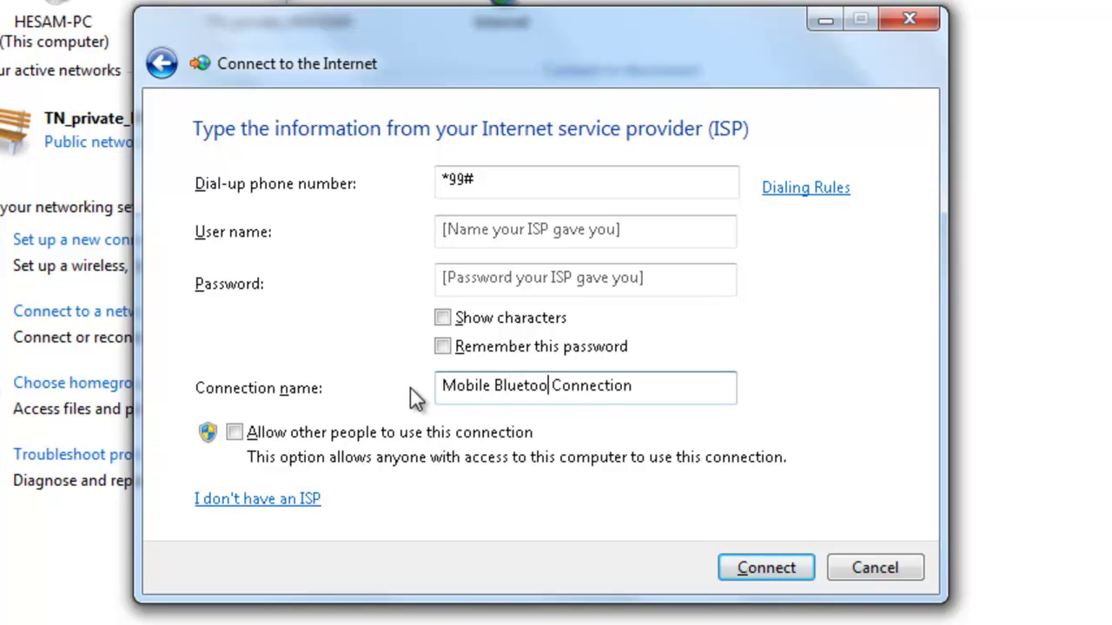
{"action": "type", "text": "th"}
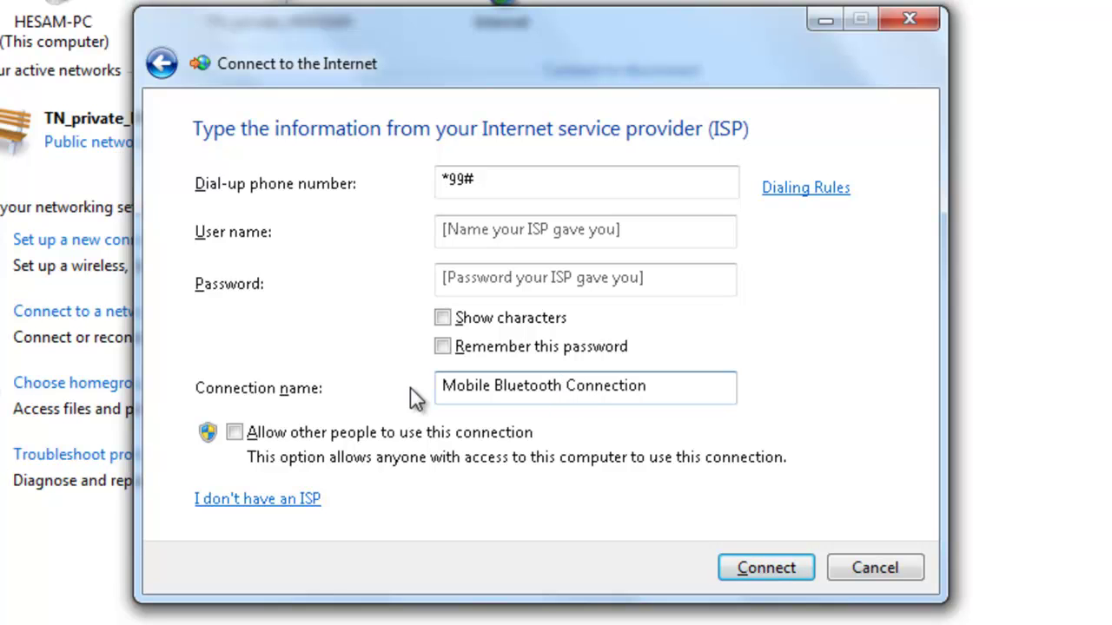
{"action": "key", "text": "Delete"}
{"action": "type", "text": "-"}
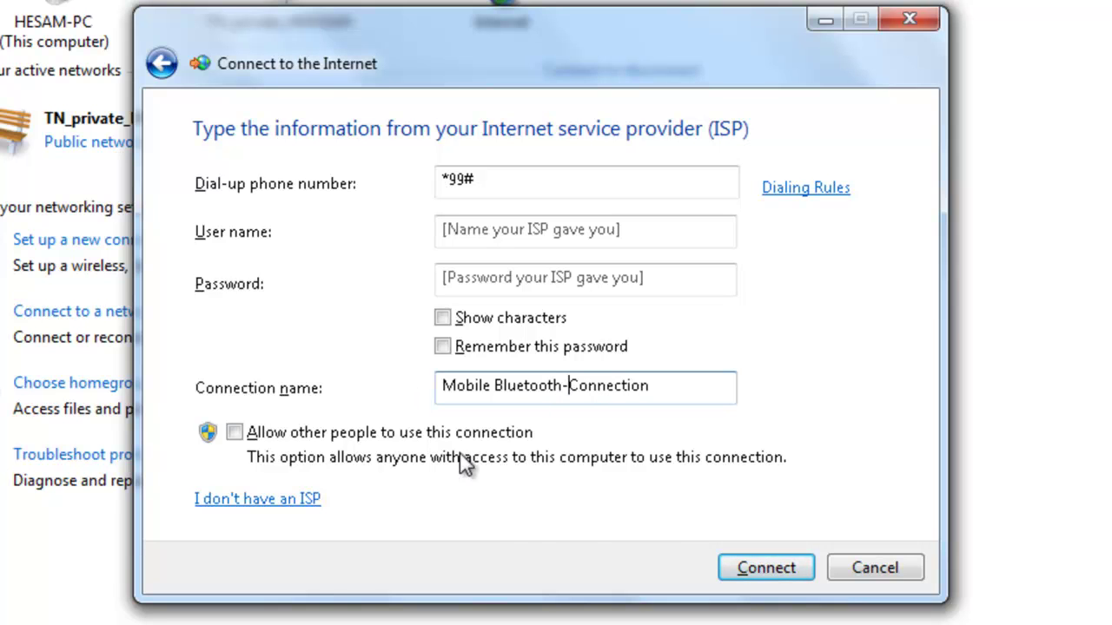
Connect through the Bluetooth modem, trying again after the first attempt, and close the setup wizard and the Network and Sharing Center
{"action": "left_click", "coordinate": [747, 568]}
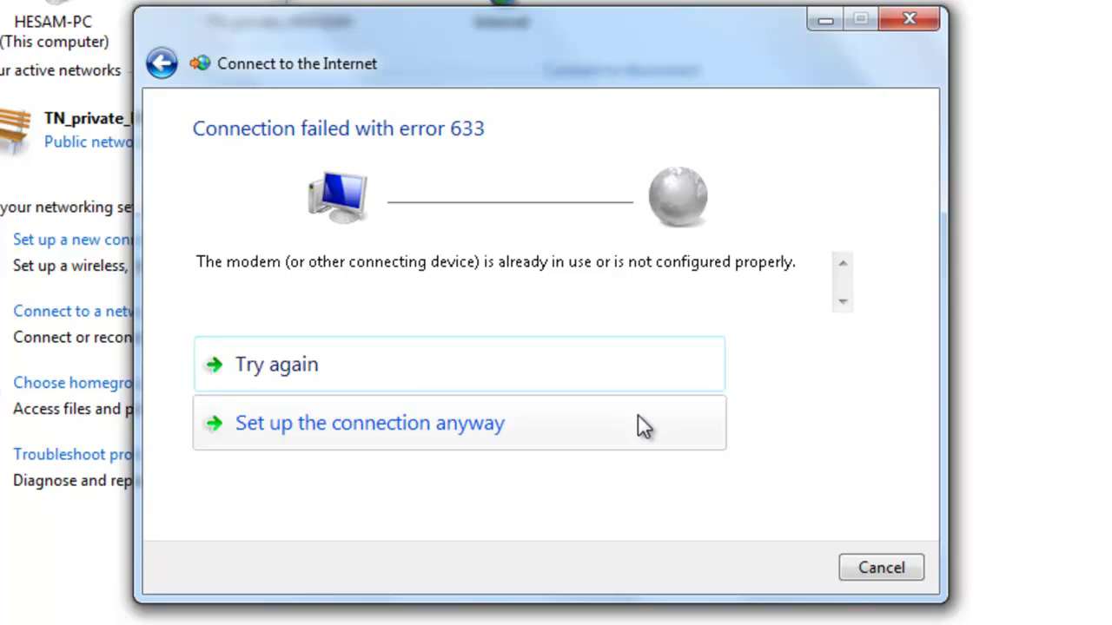
{"action": "left_click", "coordinate": [455, 379]}
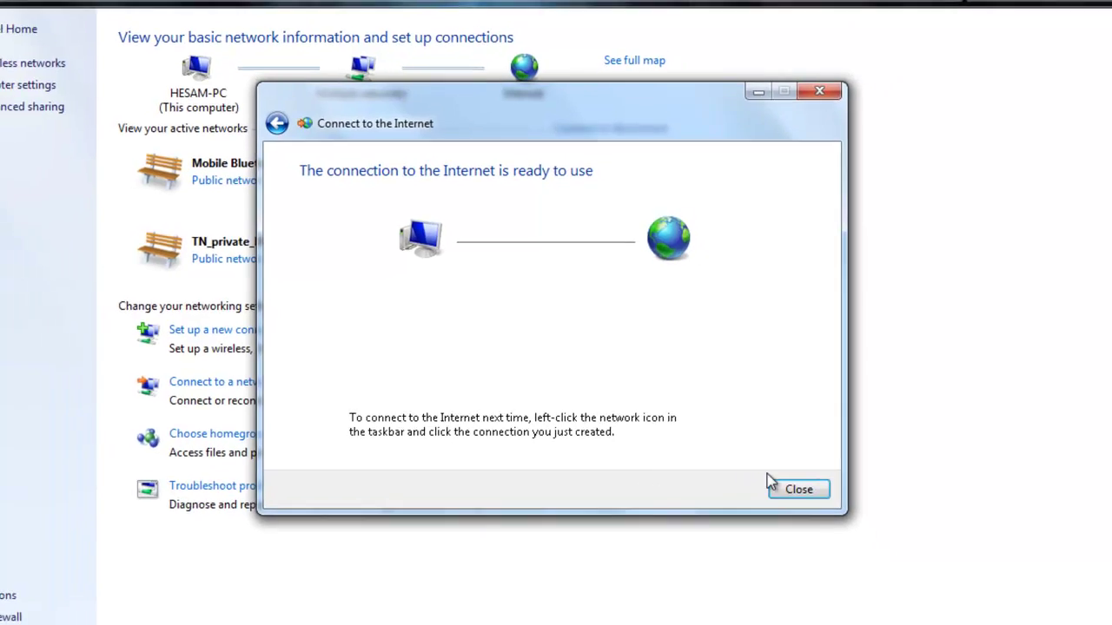
{"action": "left_click", "coordinate": [798, 489]}
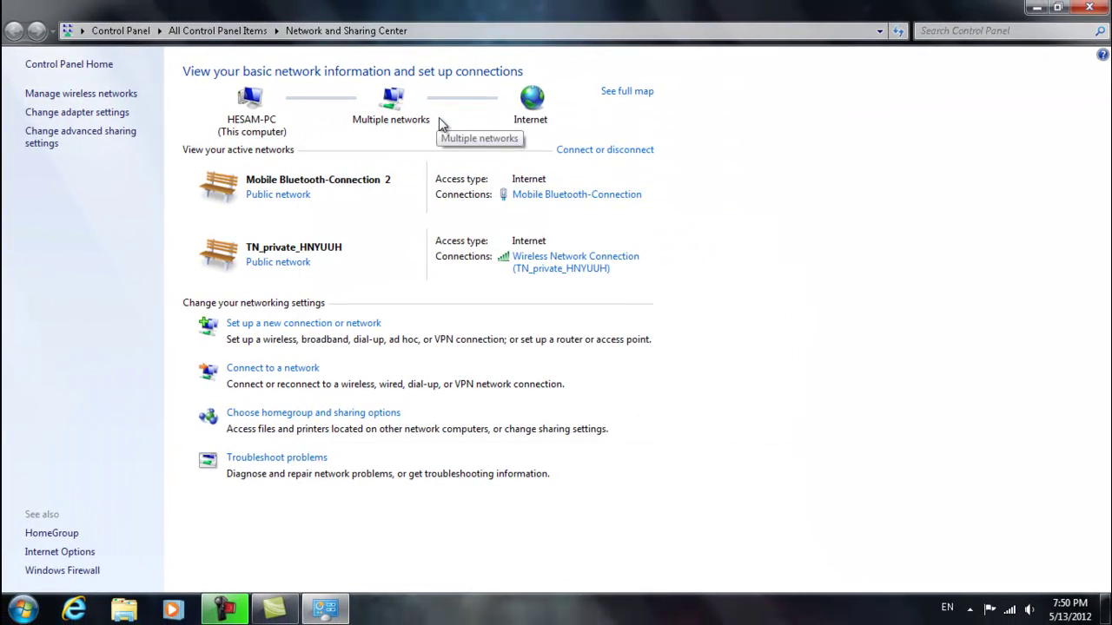
{"action": "left_click", "coordinate": [1088, 7]}
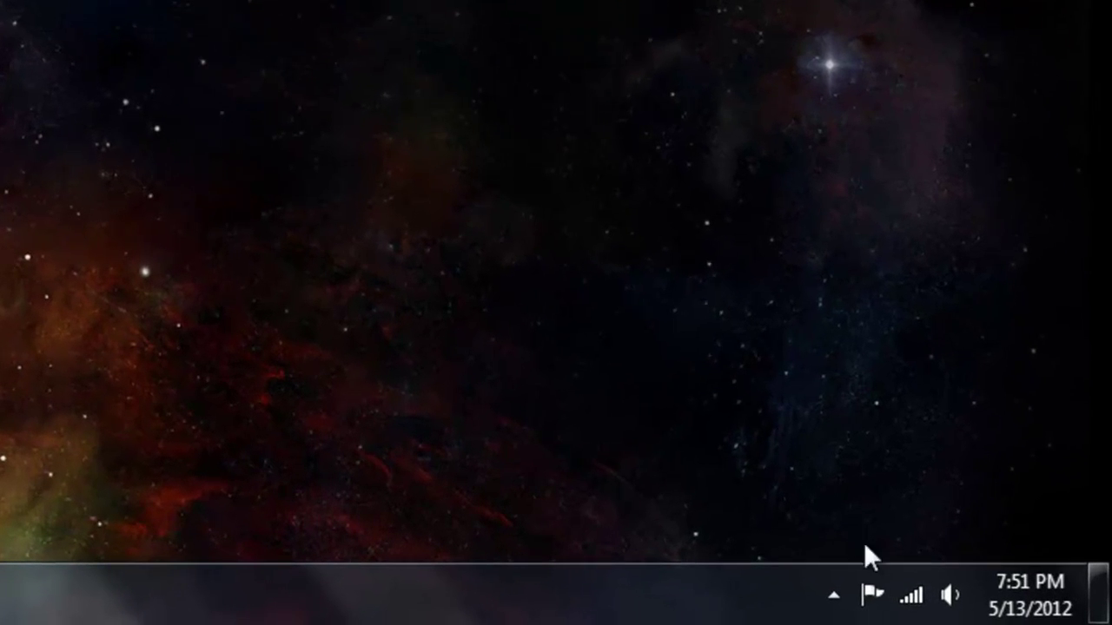
Disconnect Mobile Bluetooth-Connection from the list of available network connections
{"action": "left_click", "coordinate": [912, 606]}
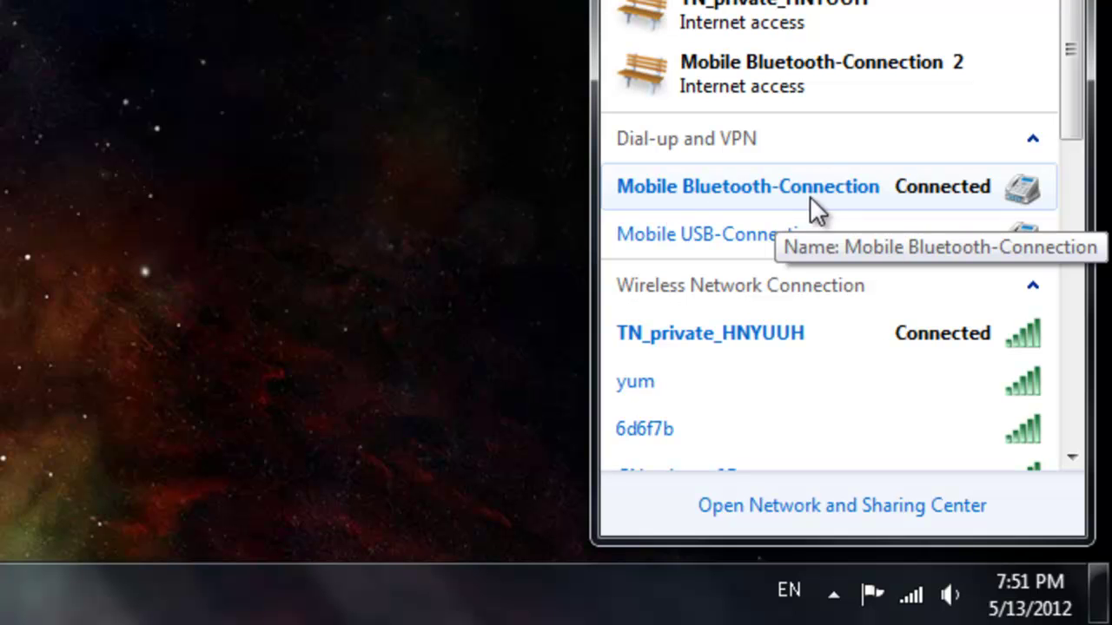
{"action": "left_click", "coordinate": [953, 191]}
{"action": "left_click", "coordinate": [956, 231]}
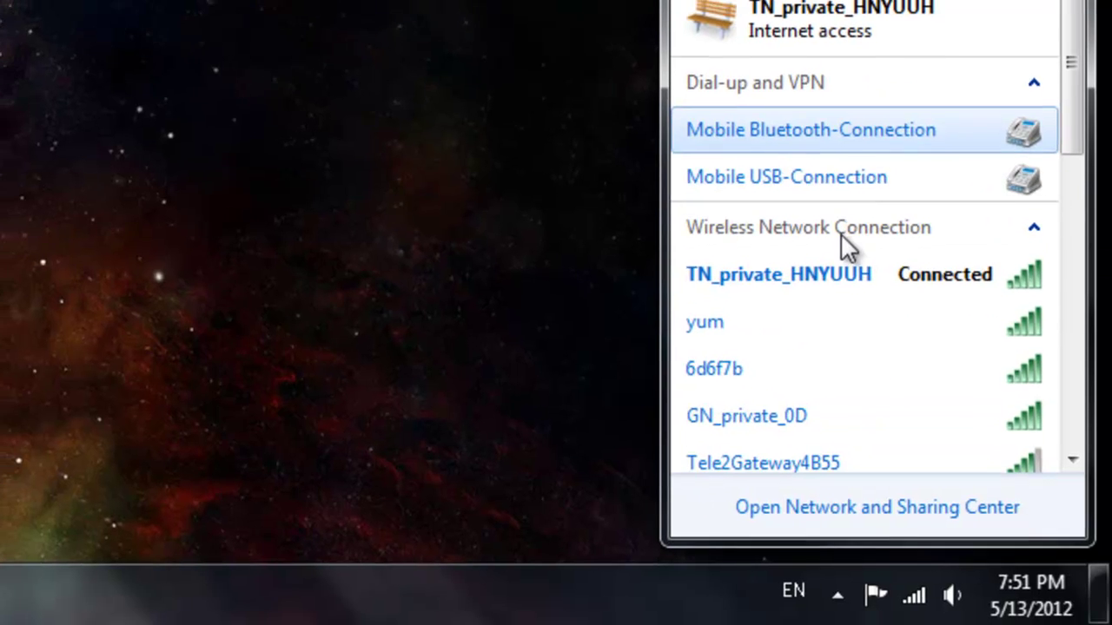